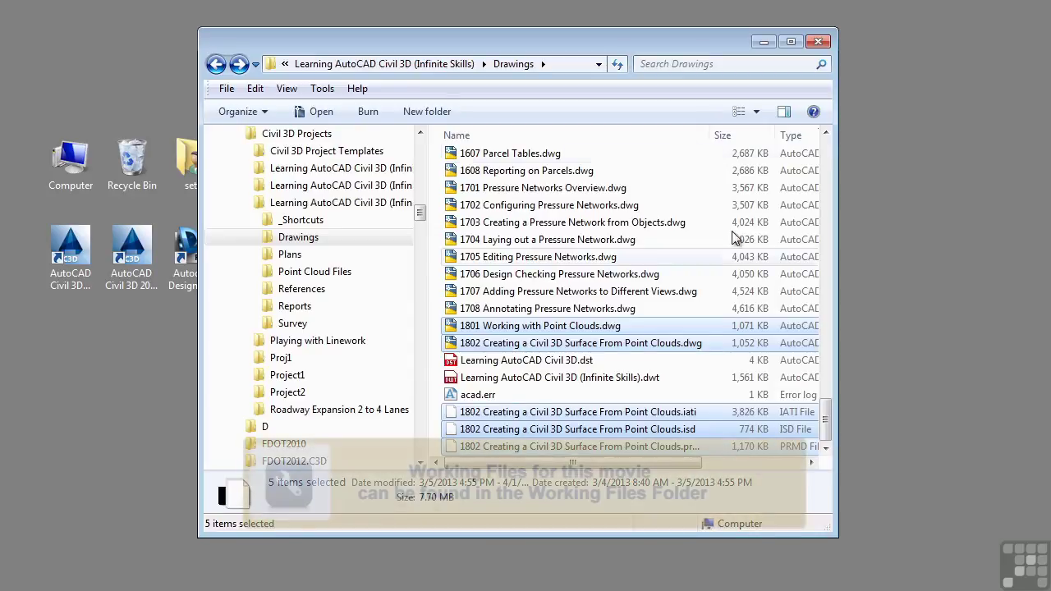
Step: Locate the drawing 1801 Working with Point Clouds.dwg, then open the project's Point Cloud Files folder
drag(708, 40, 756, 51)
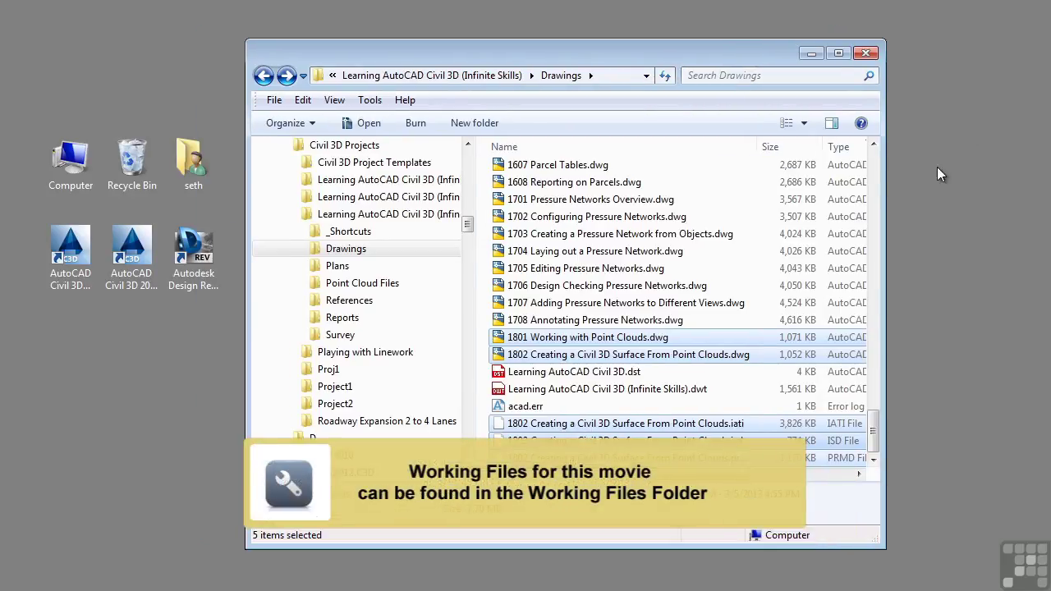
click(517, 303)
scroll(516, 384, up, 2)
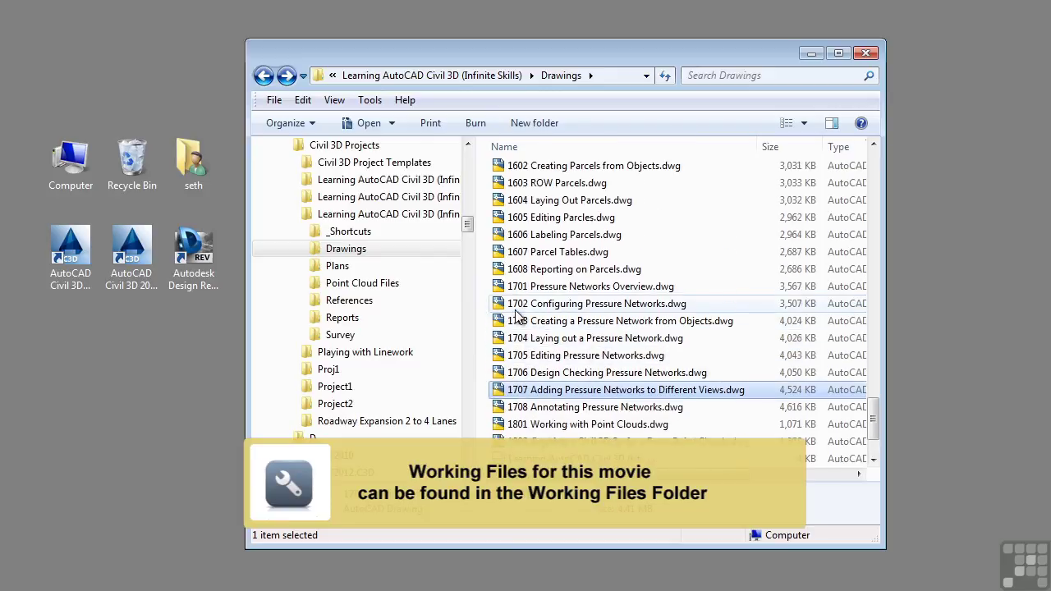
key(Down)
key(Down)
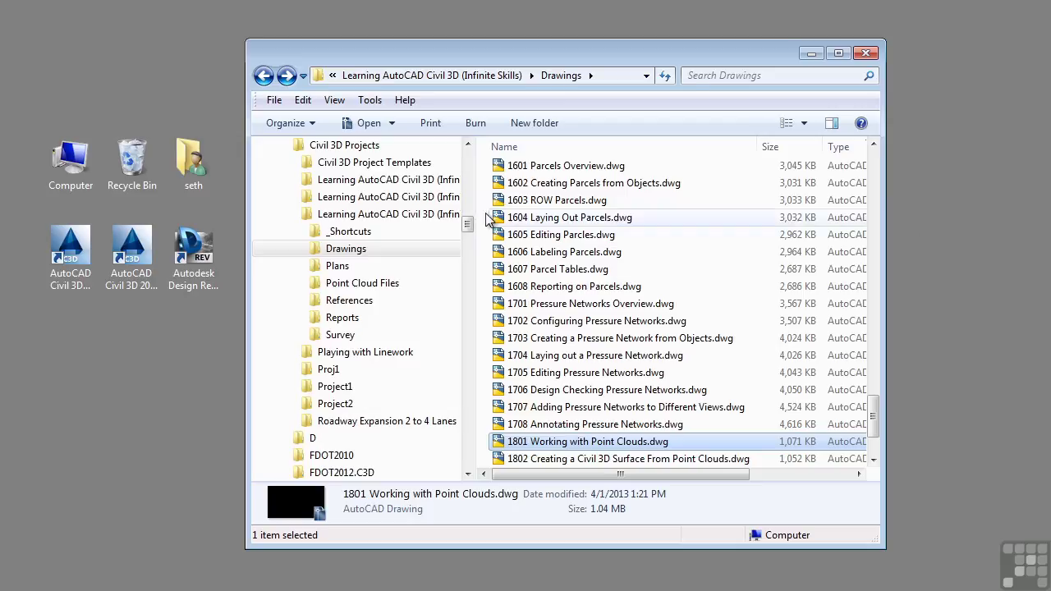
click(434, 218)
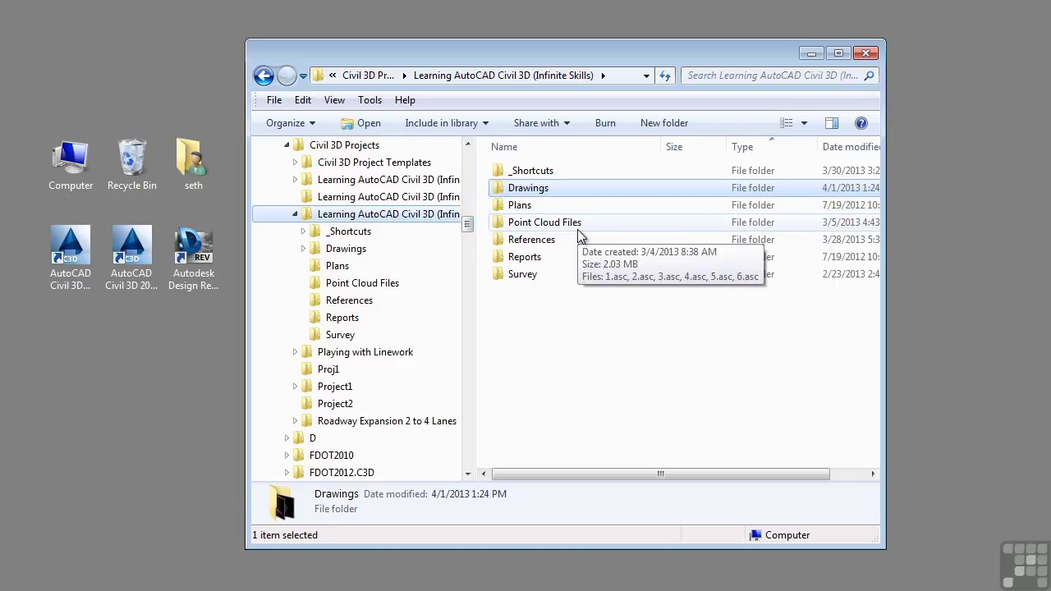
double_click(579, 229)
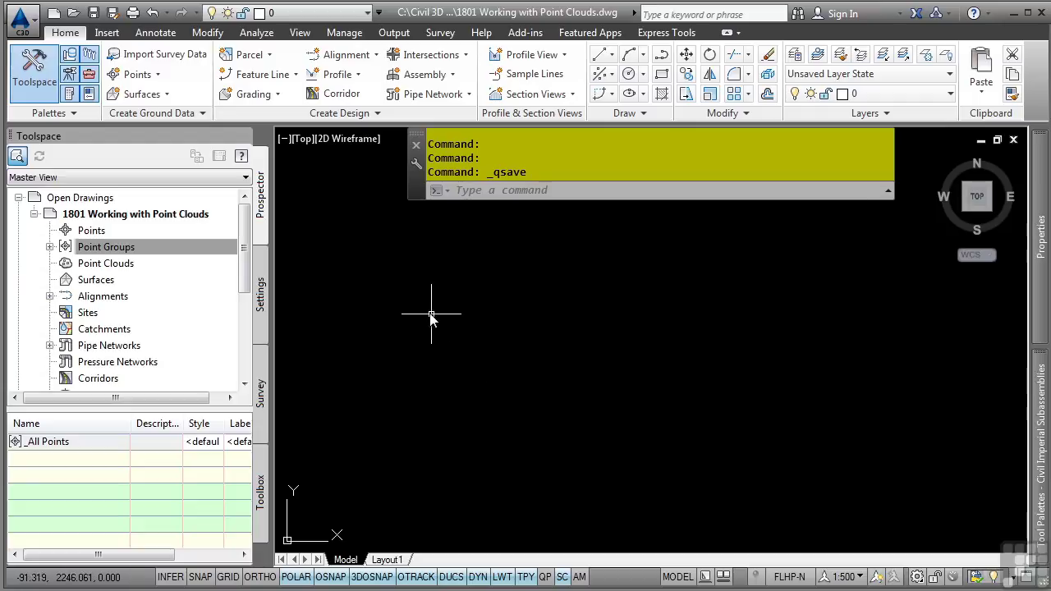
Step: Show the point cloud styles and point cloud commands in the drawing's settings
click(261, 294)
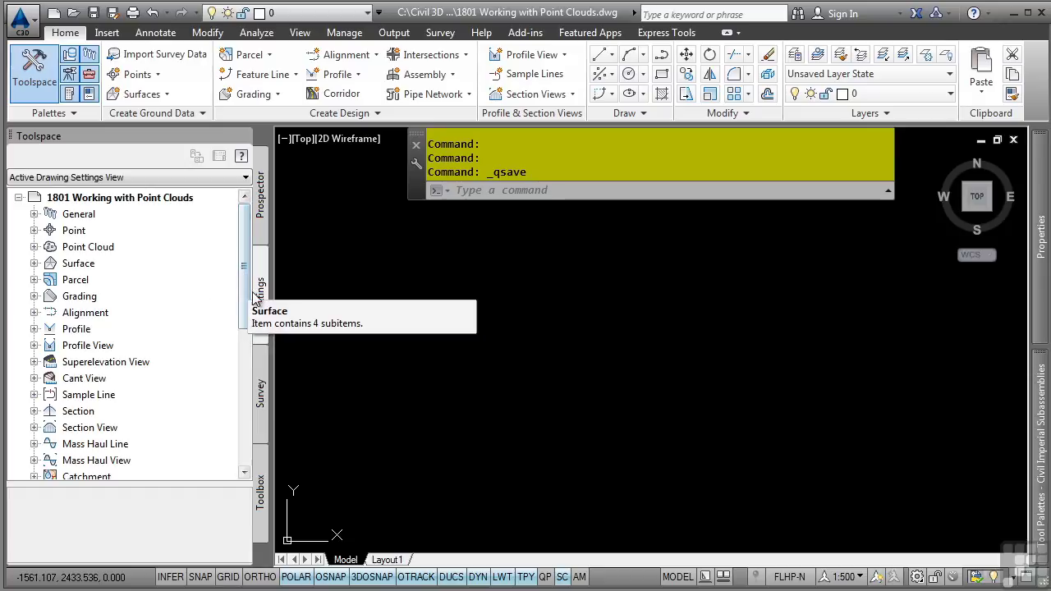
click(34, 246)
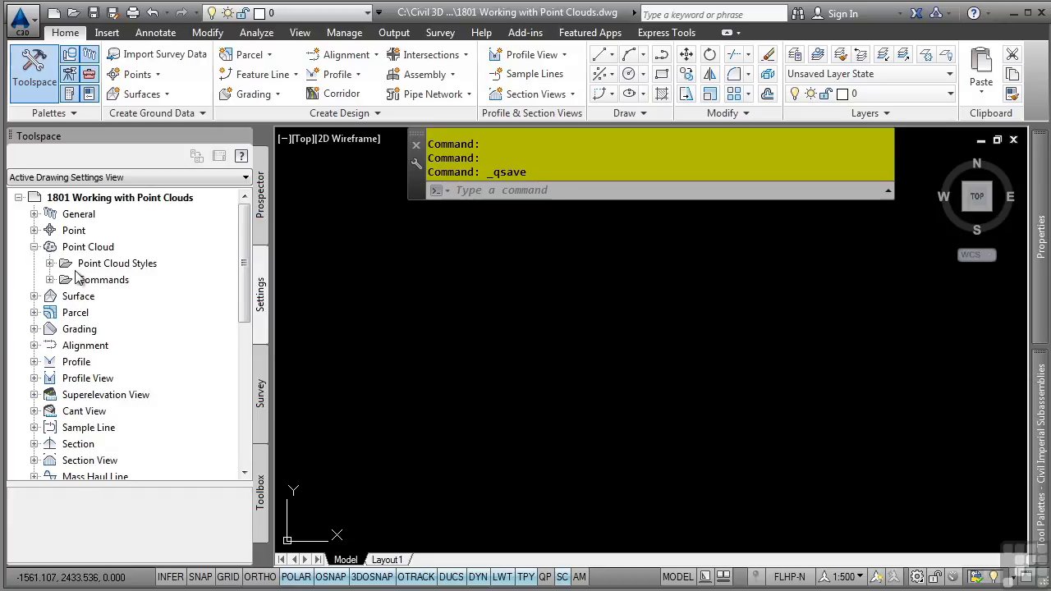
click(51, 263)
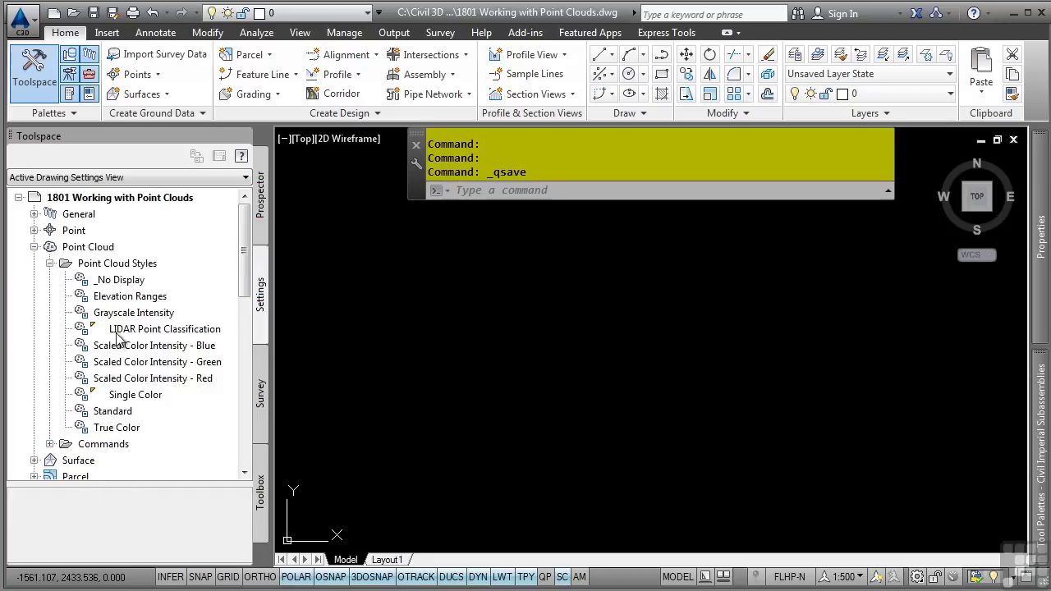
click(50, 444)
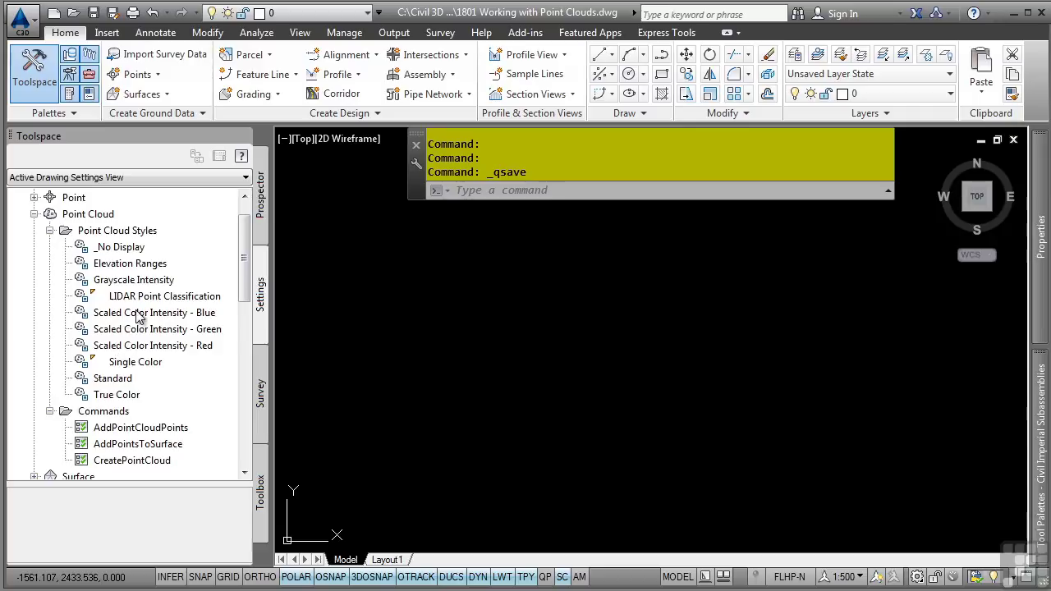
Step: Review the points, classification and display settings of the LIDAR Point Classification style without changing them
double_click(187, 299)
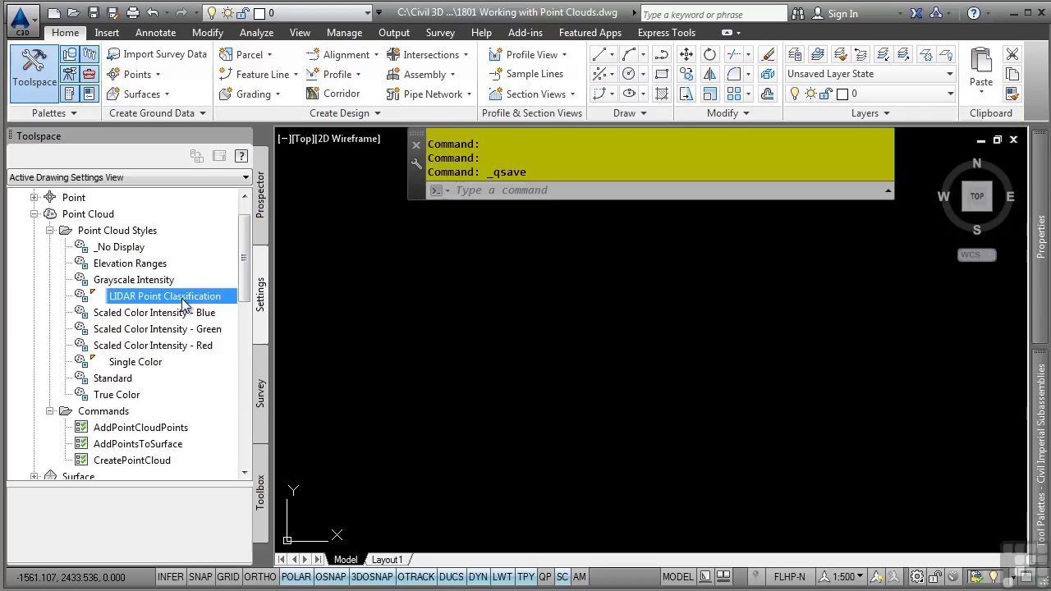
click(330, 134)
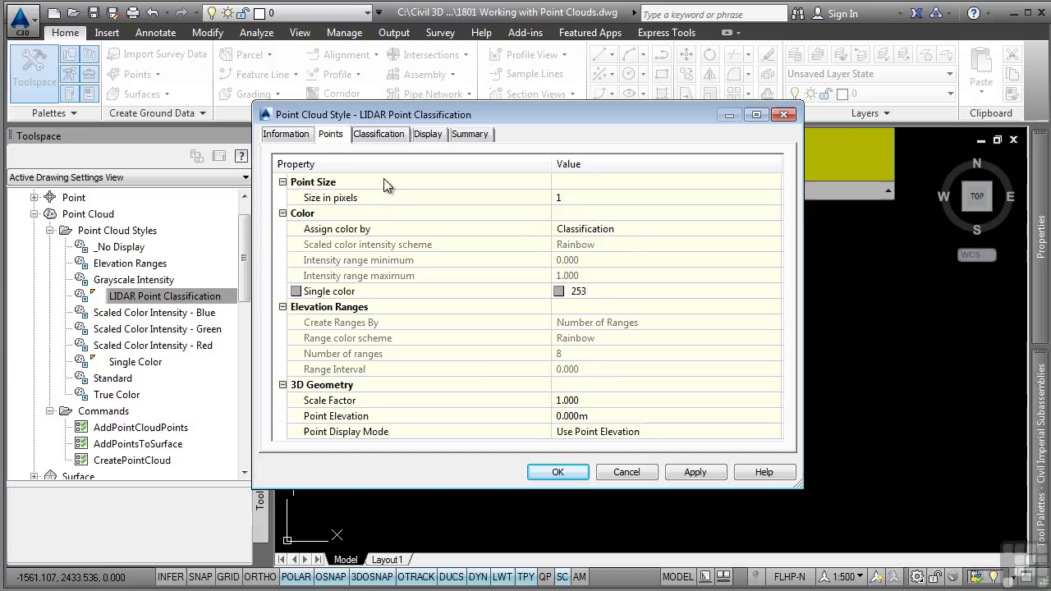
click(378, 136)
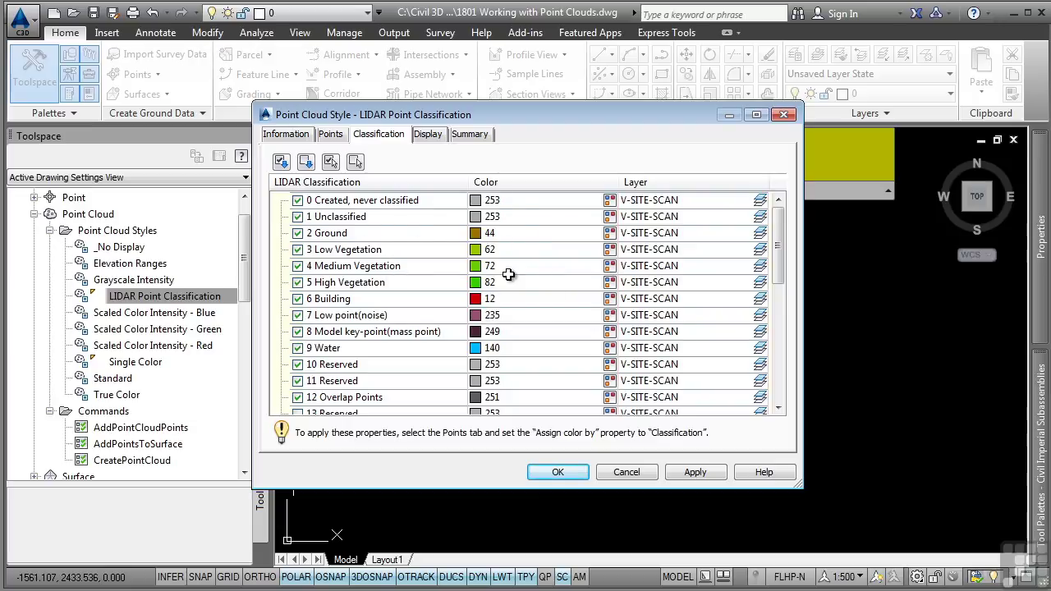
click(426, 133)
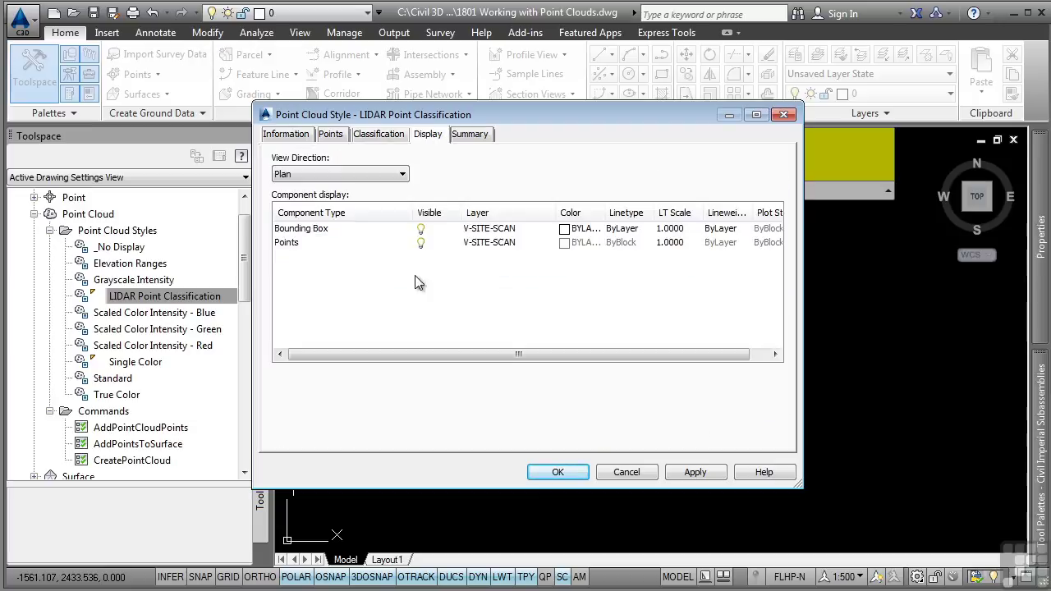
click(364, 181)
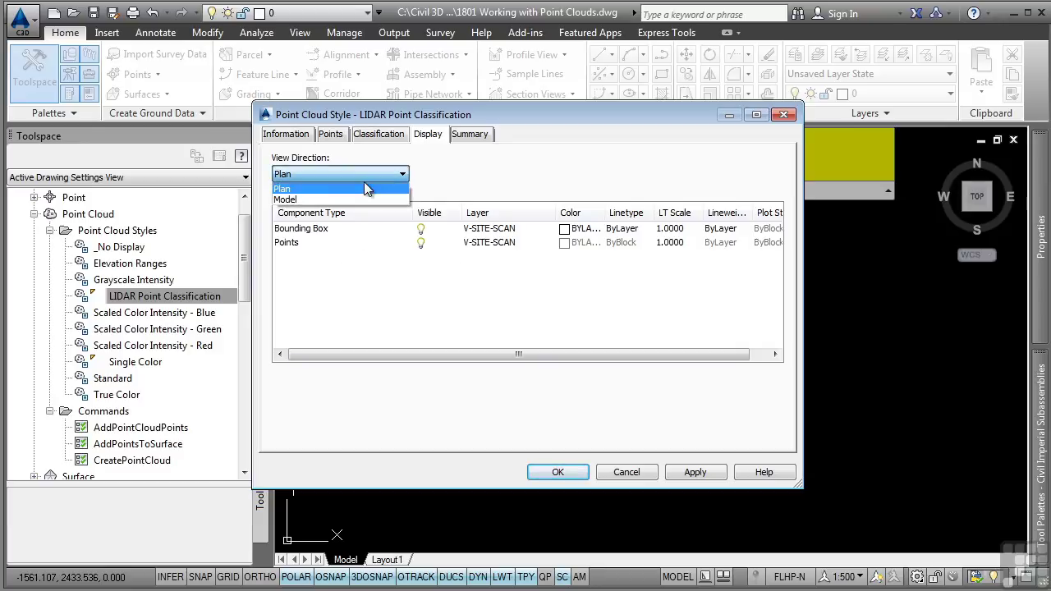
click(363, 181)
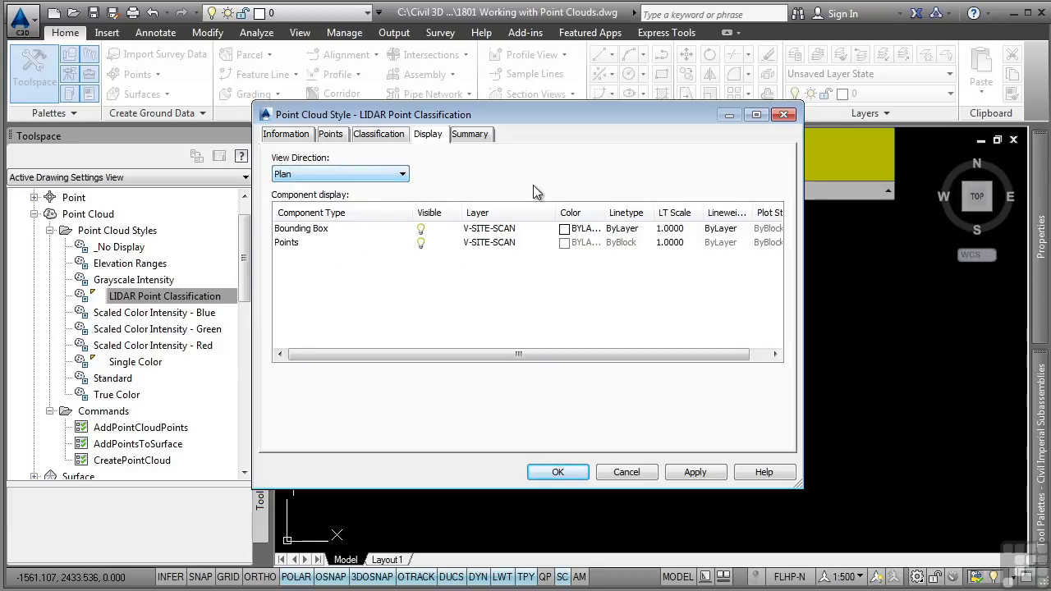
click(637, 471)
click(34, 214)
Step: Start a new point cloud with the default name and LIDAR Point Classification style, and proceed to its source data
click(260, 199)
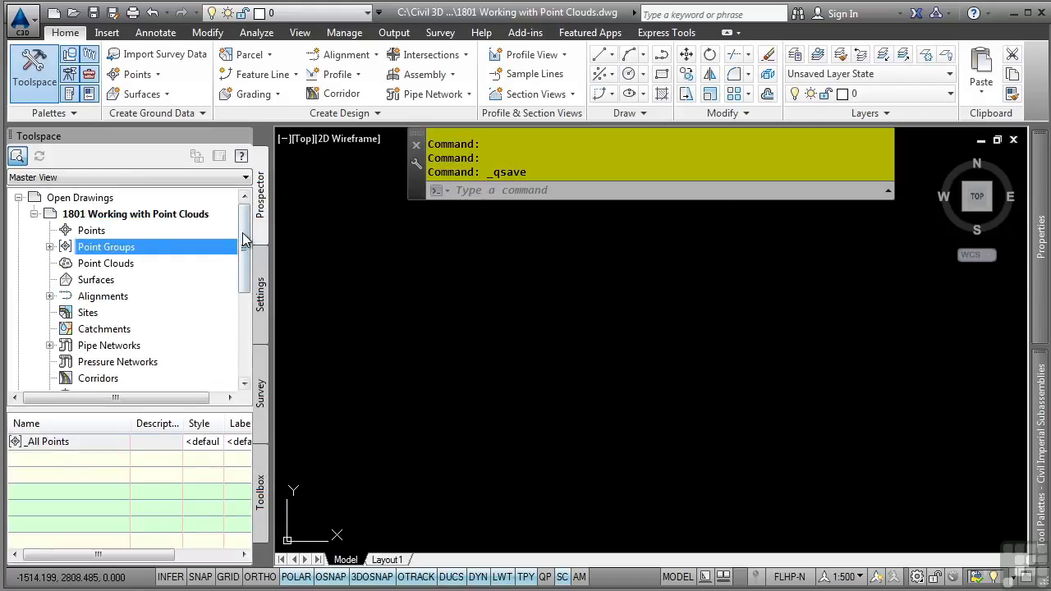
right_click(119, 264)
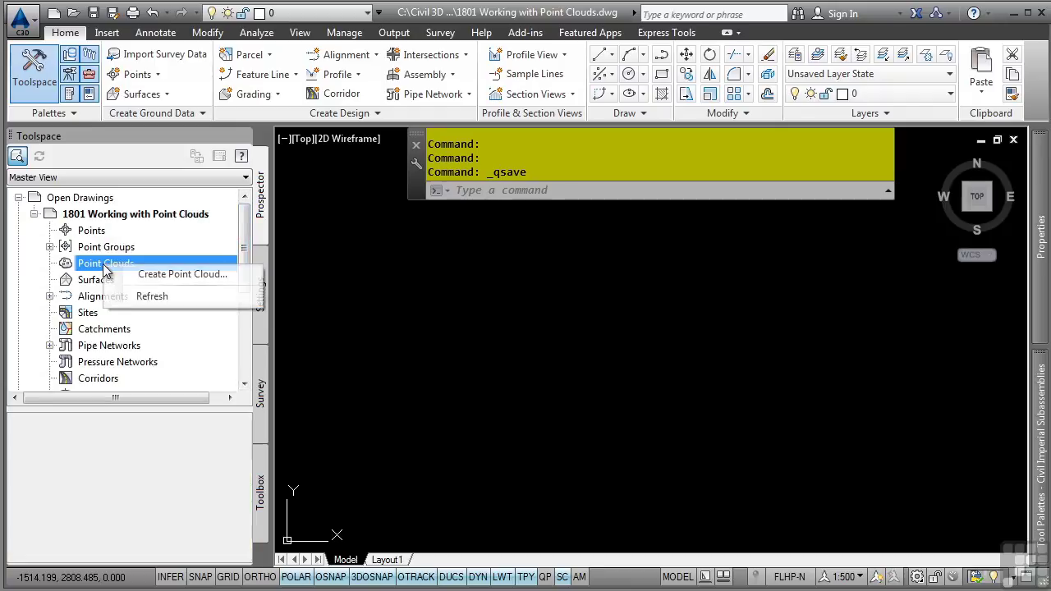
click(172, 275)
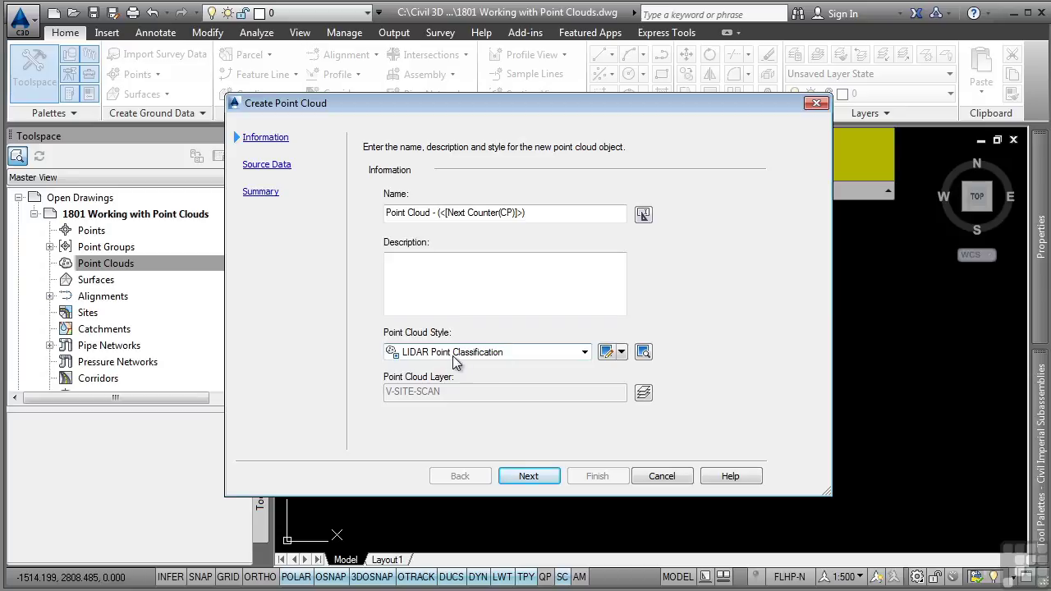
click(526, 476)
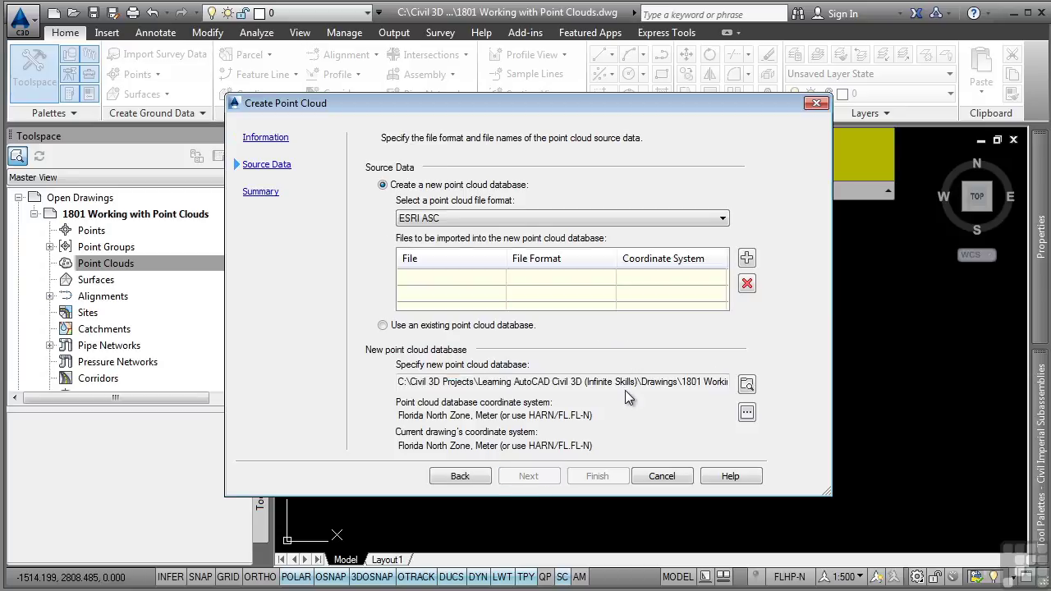
Step: Look through the available point cloud file formats and choose ESRI ASC for the new database
click(550, 218)
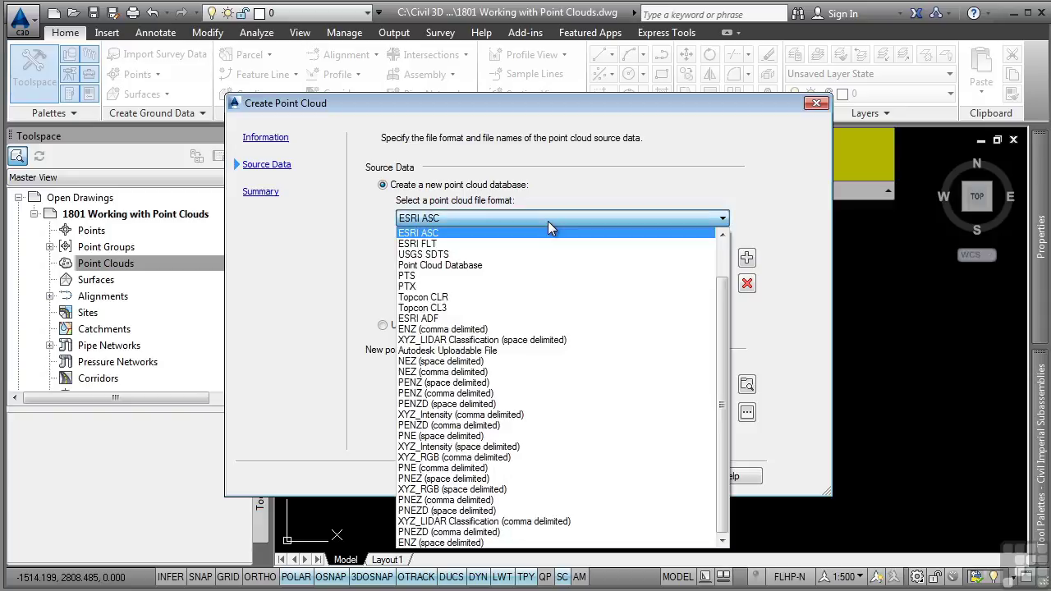
scroll(514, 371, up, 1)
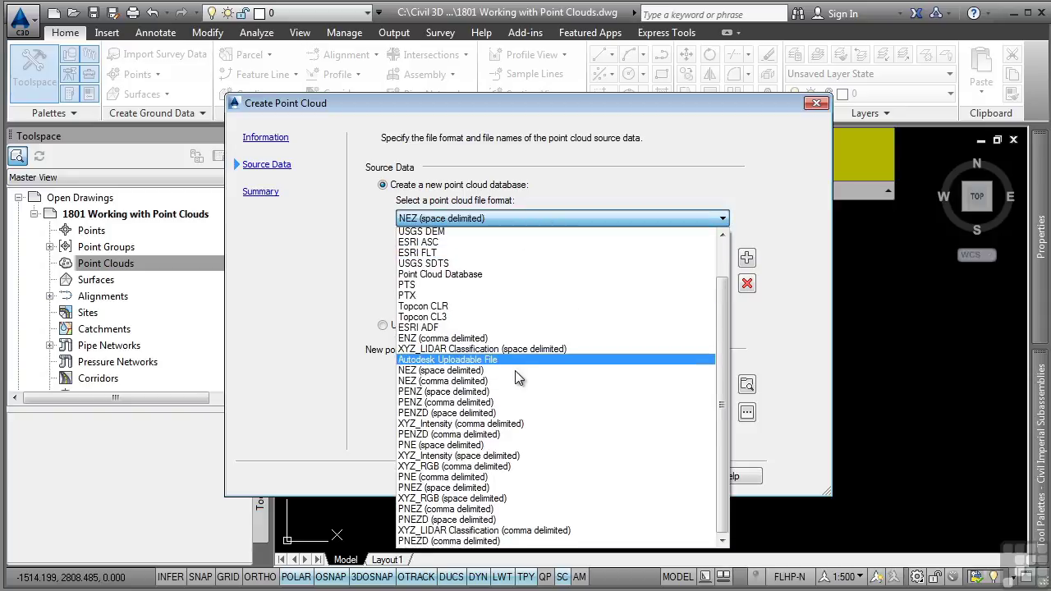
scroll(515, 370, up, 2)
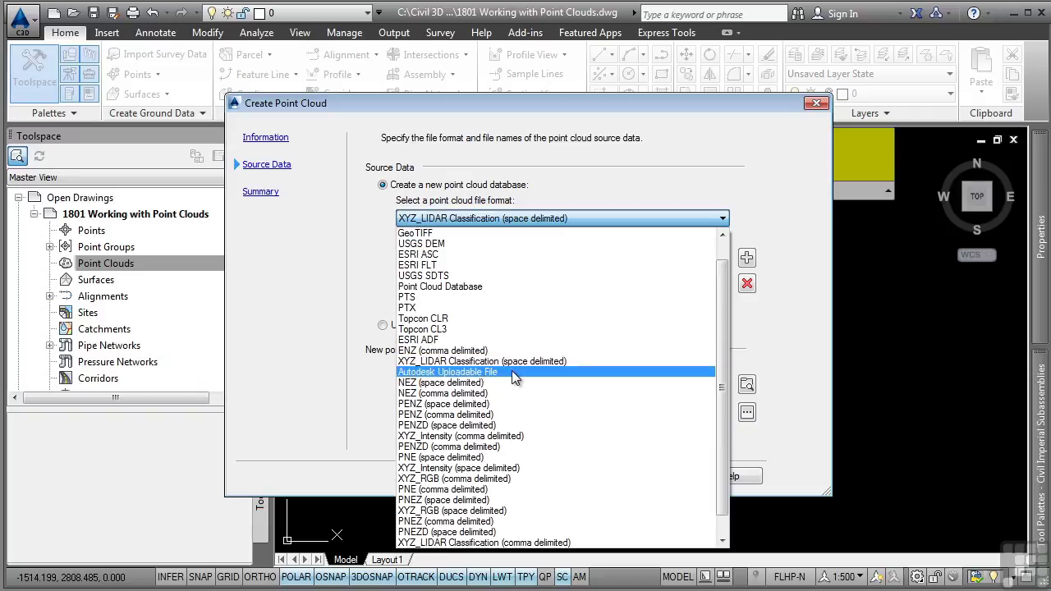
scroll(542, 353, up, 1)
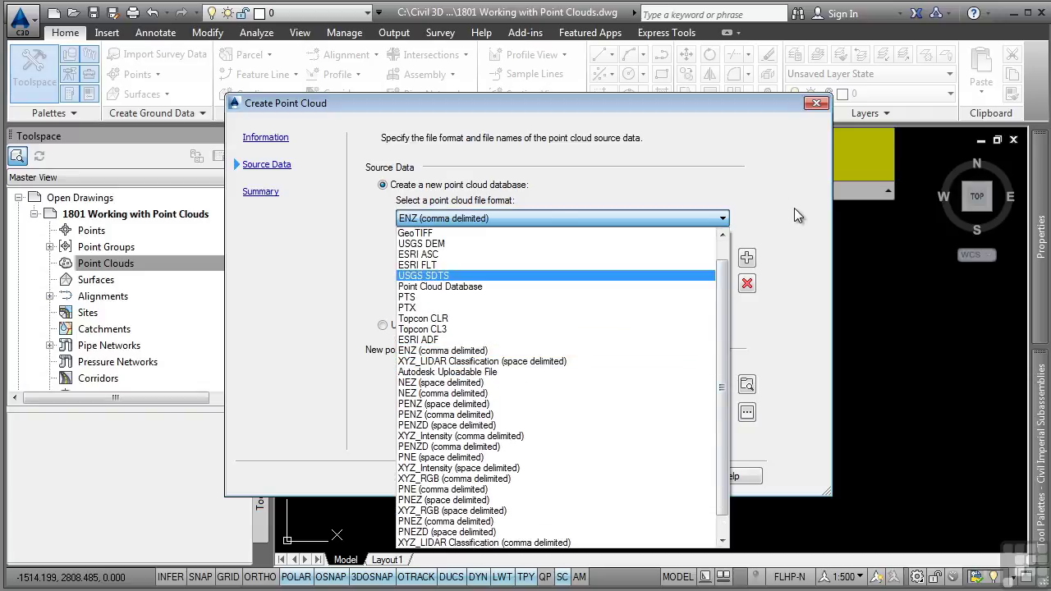
click(418, 254)
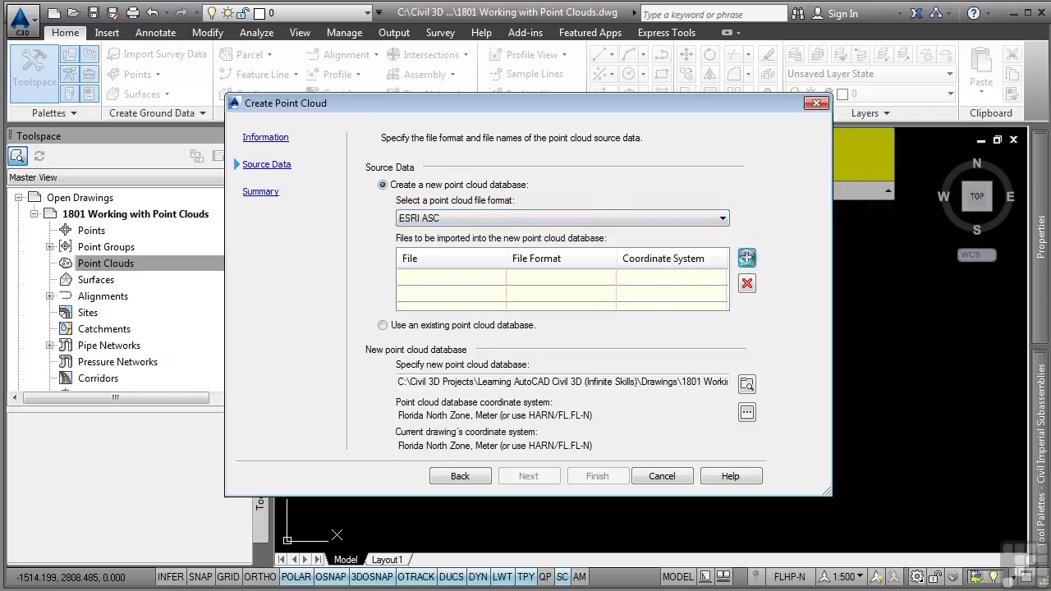
Step: Add 1.asc and 2.asc from the Point Cloud Files folder as source files for the new database
click(747, 261)
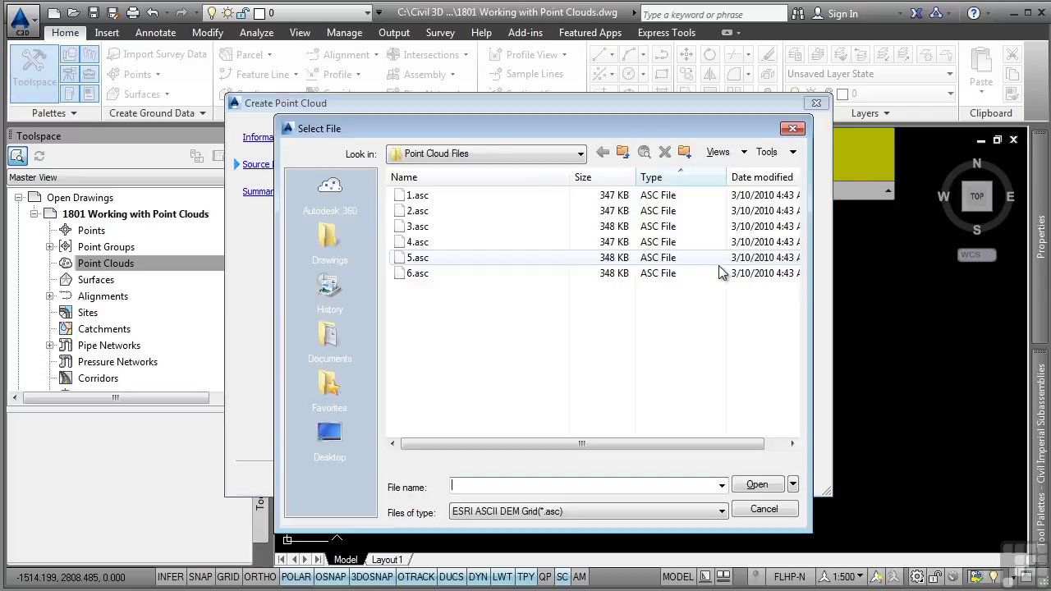
click(489, 158)
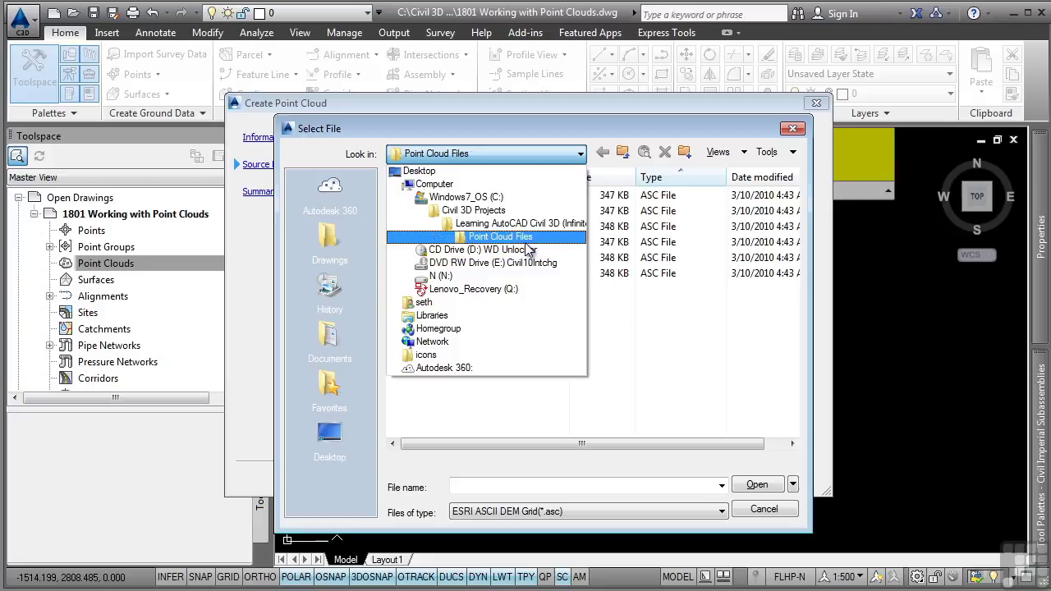
click(499, 237)
click(449, 197)
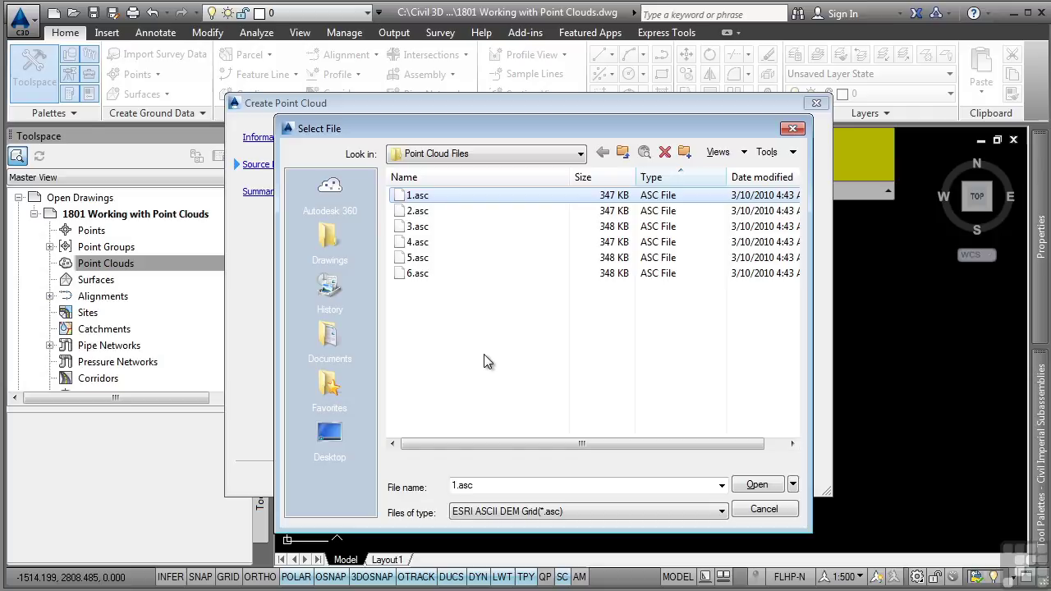
ctrl+click(419, 211)
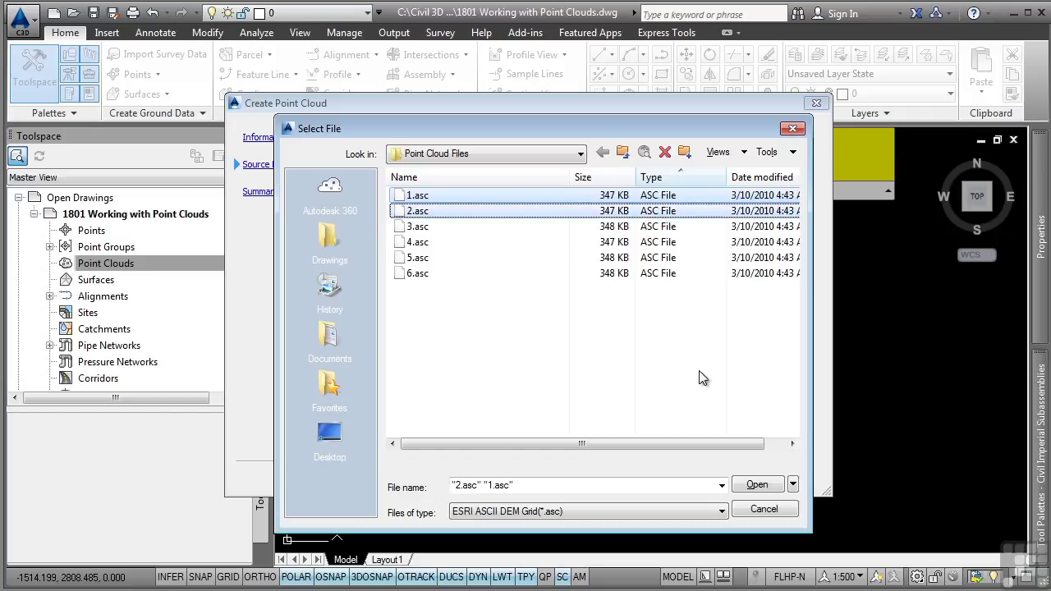
click(759, 484)
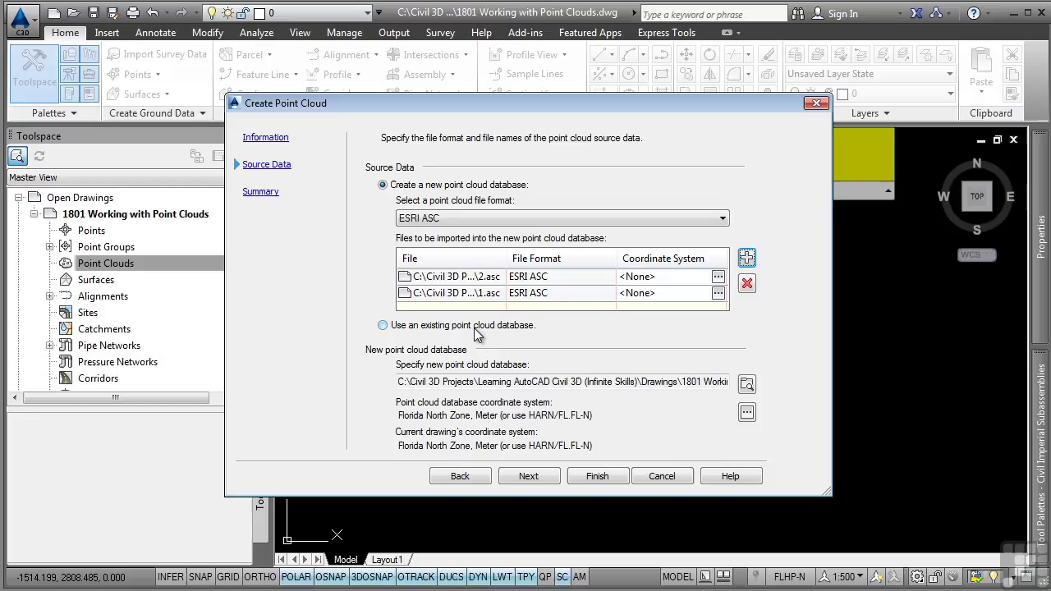
Step: Finish creating the point cloud from the summary and dismiss the background processing notice
click(557, 476)
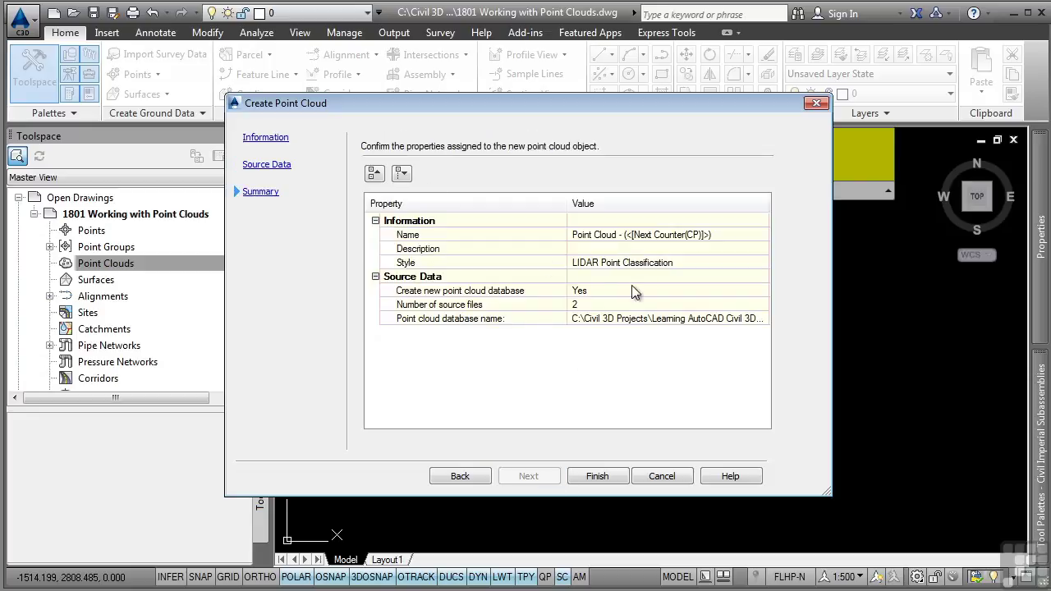
click(596, 476)
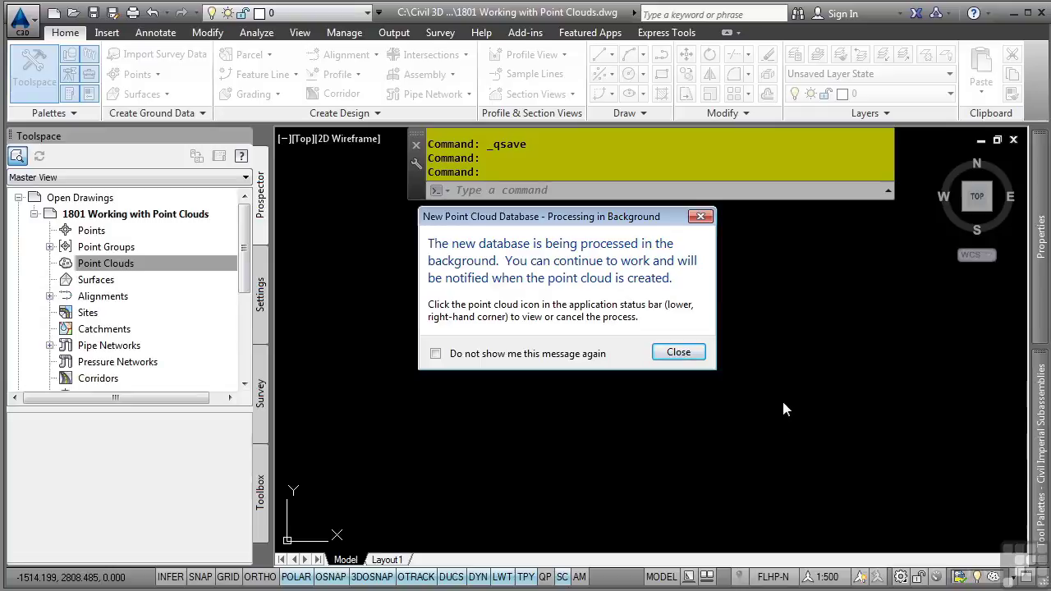
click(676, 352)
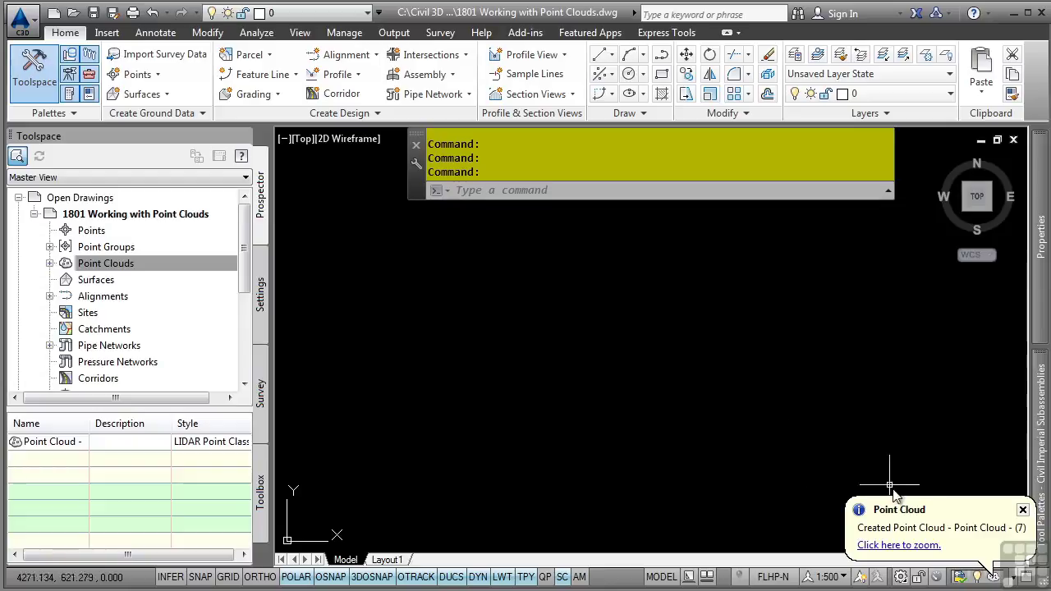
Step: Zoom to the new point cloud and examine its terrain up close in a tilted 3D view
click(921, 547)
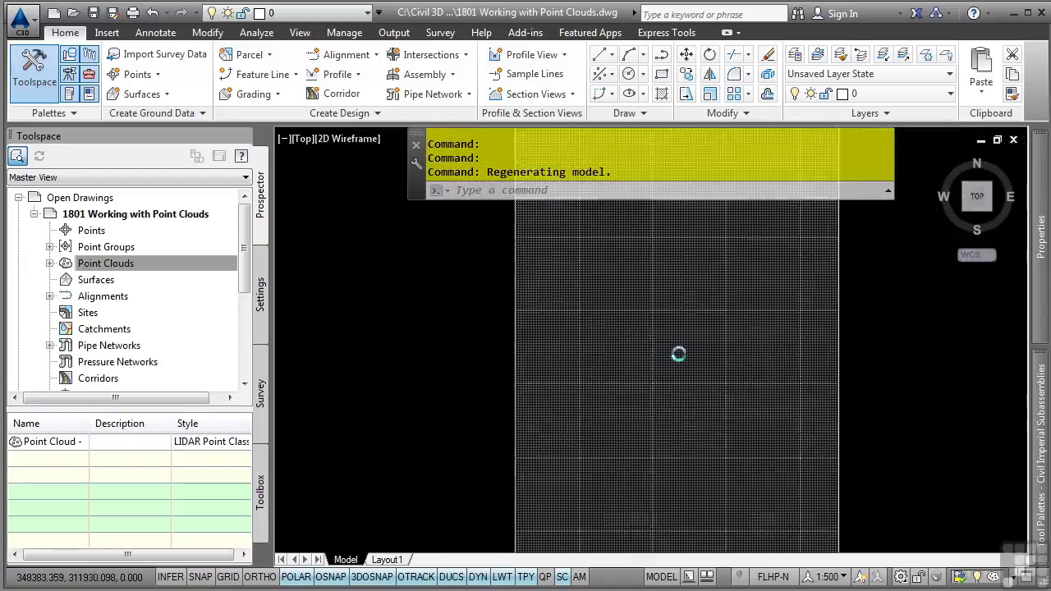
shift+middle_drag(734, 436, 687, 290)
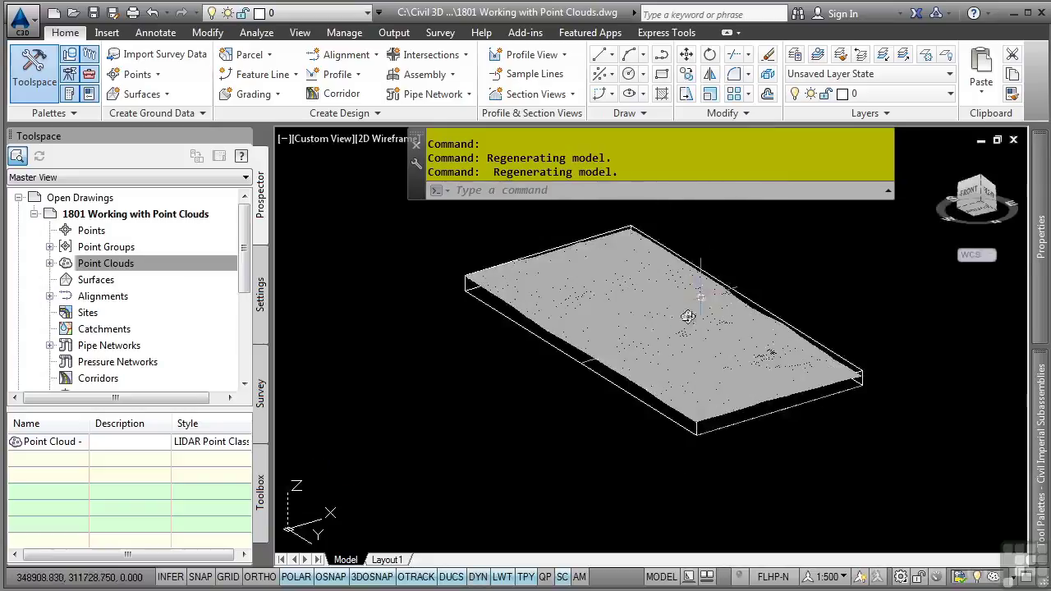
scroll(688, 316, up, 5)
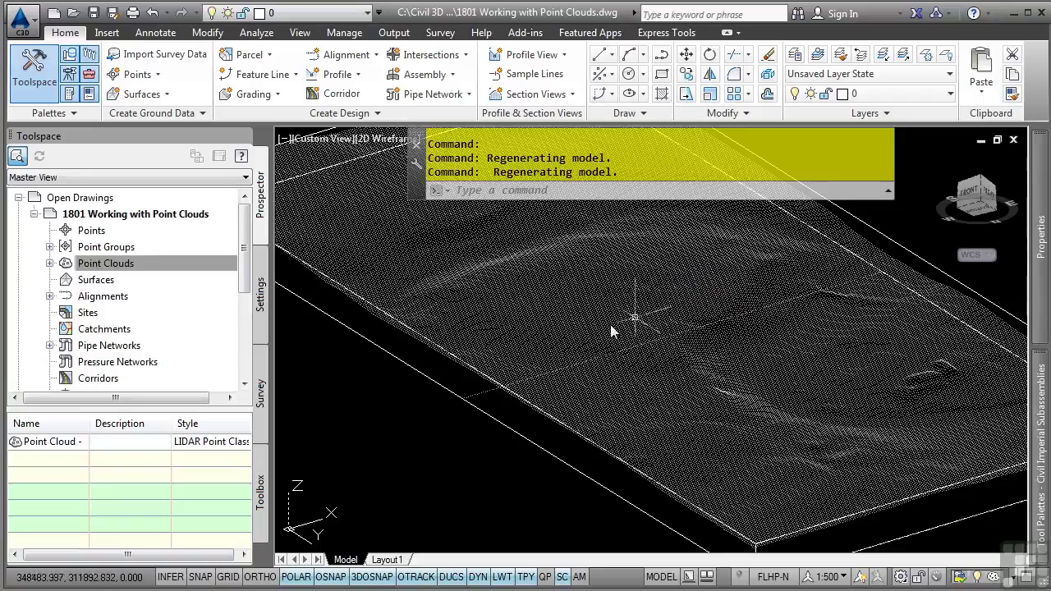
Step: Open the properties of Point Cloud - (7) and divide its elevations into 3 ranges, updating the range details
click(37, 262)
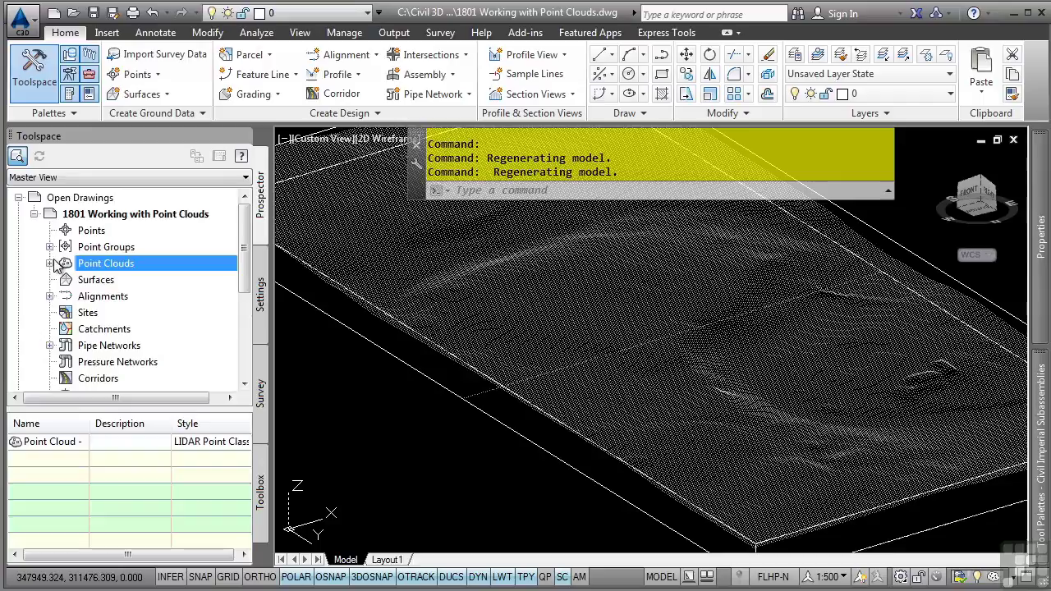
click(50, 263)
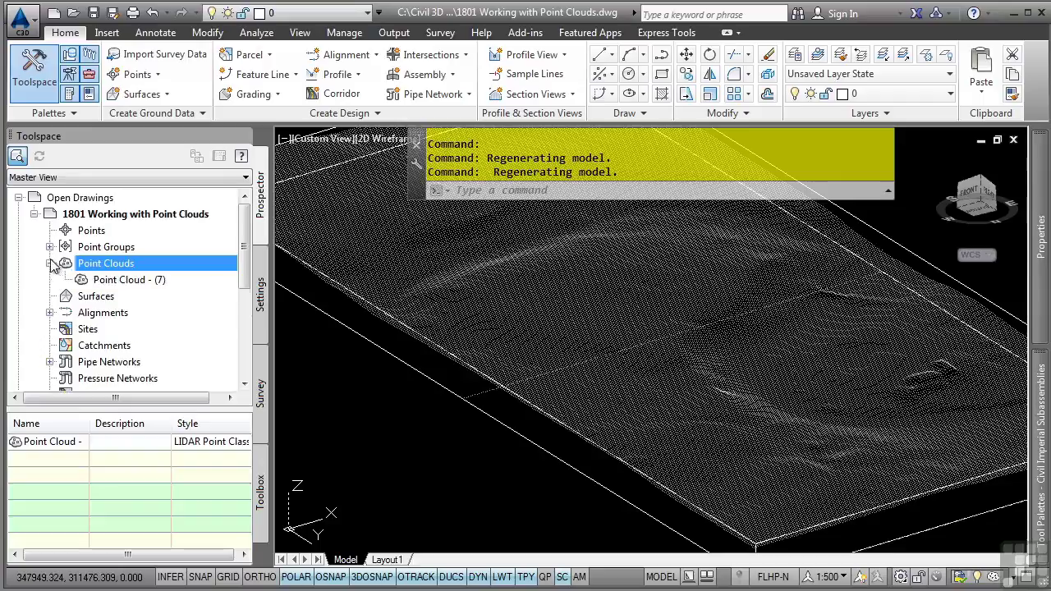
right_click(135, 284)
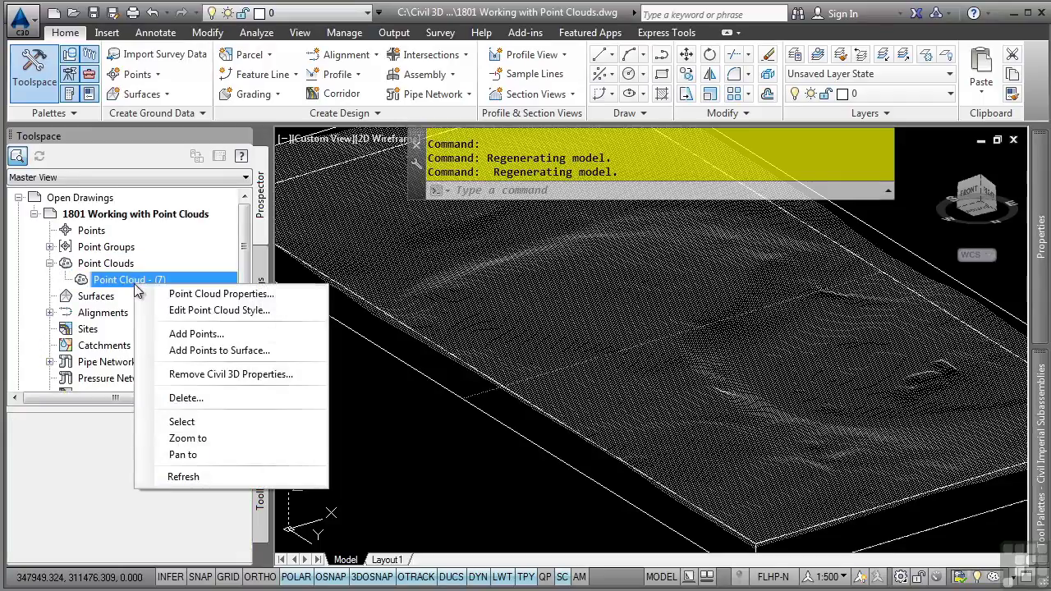
click(273, 299)
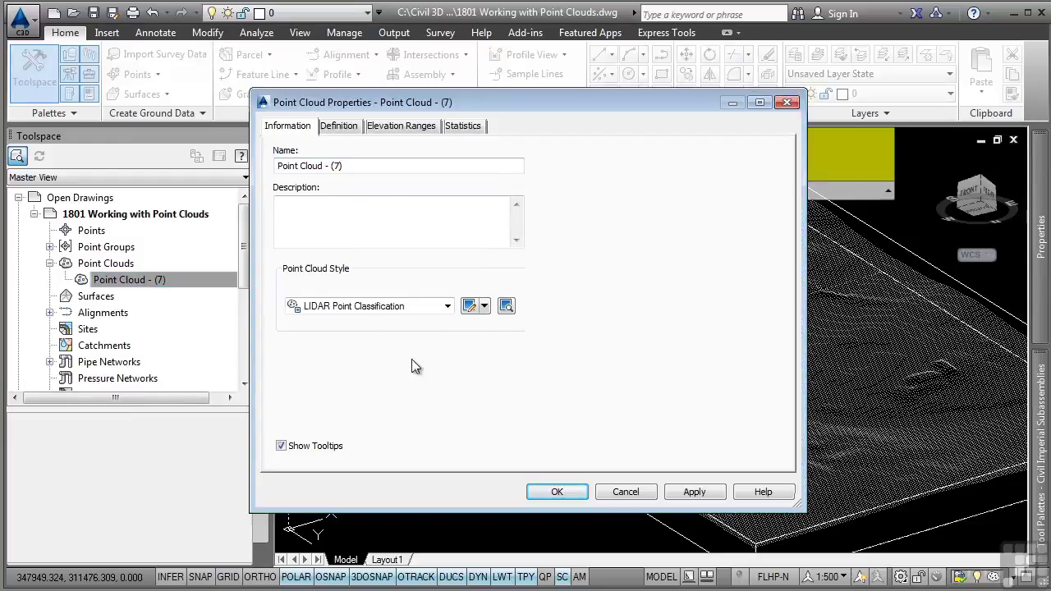
click(382, 128)
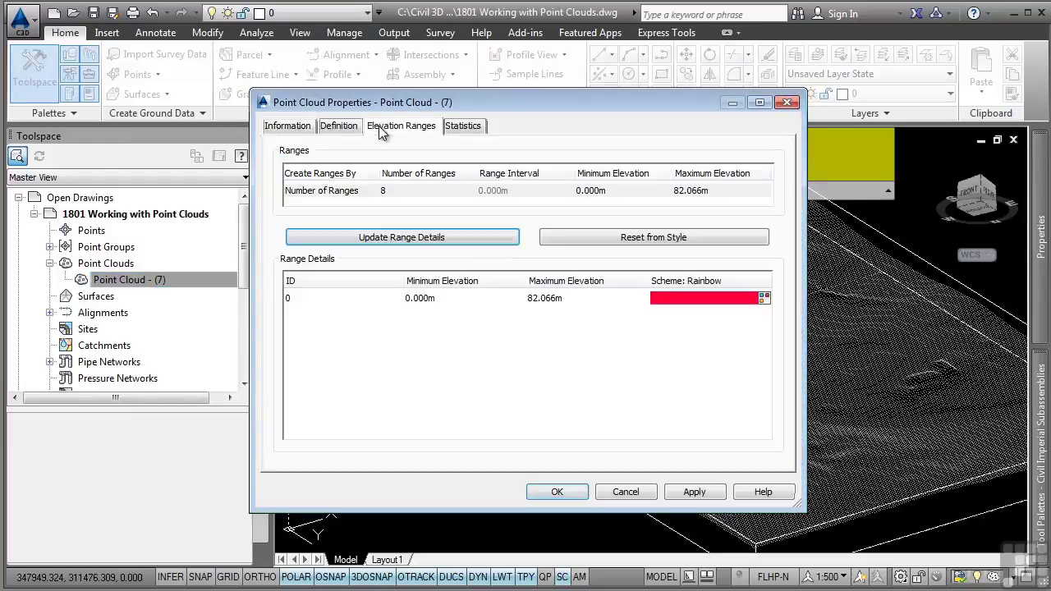
click(397, 191)
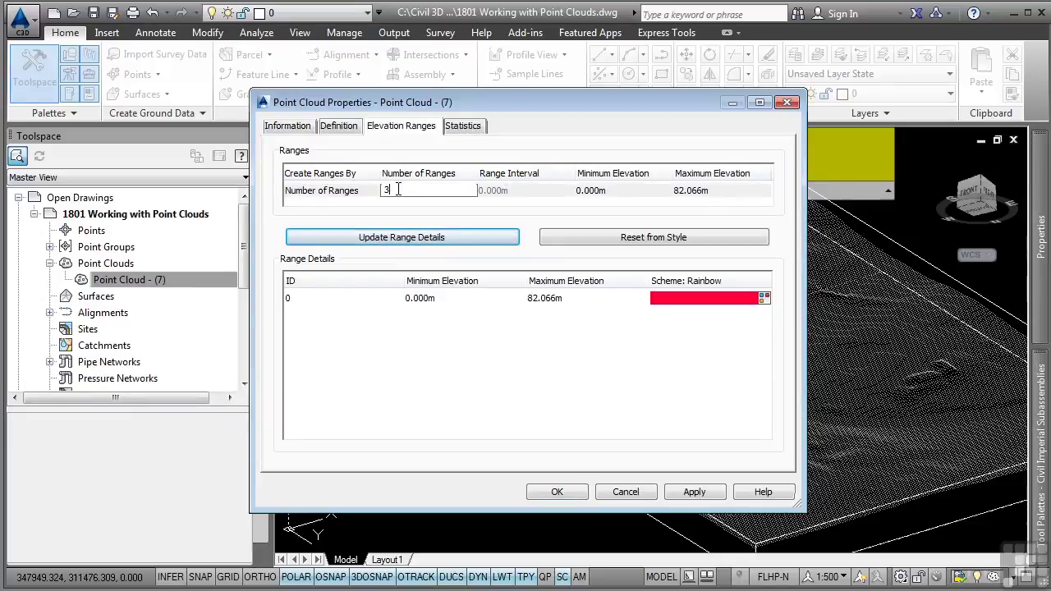
text(3)
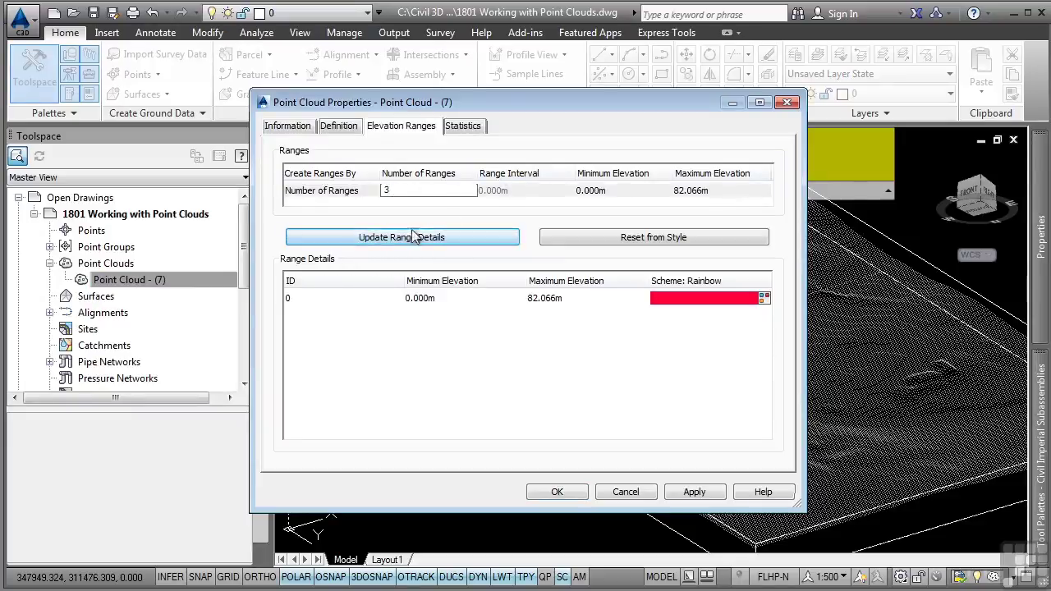
click(410, 237)
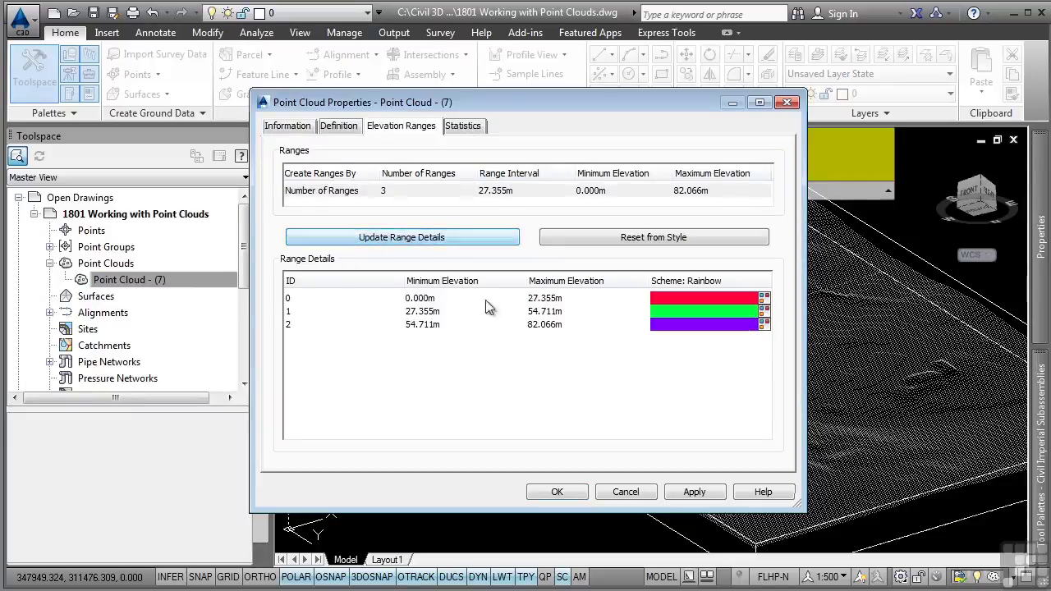
Step: Set range 0's maximum elevation to 50 m, range 1 to 50–70 m and range 2's minimum to 70 m, and accept the properties
click(568, 298)
click(567, 298)
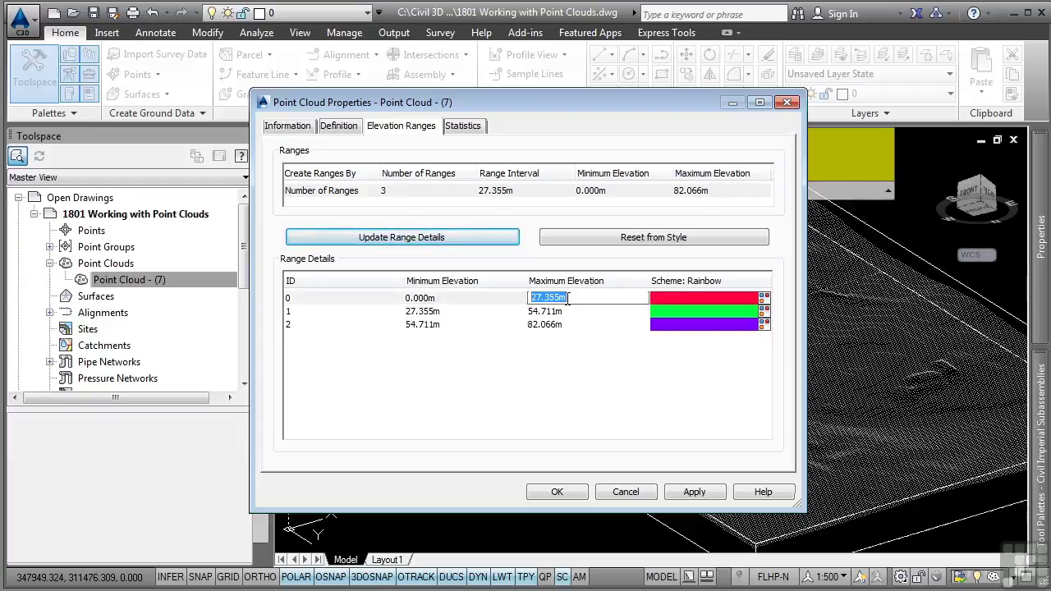
text(50)
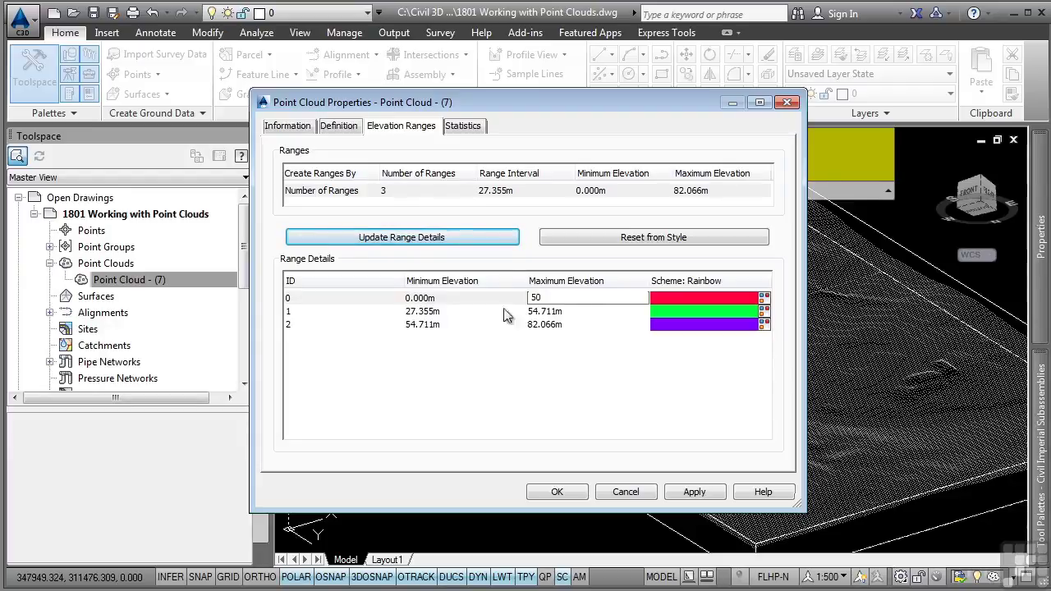
double_click(438, 311)
text(50)
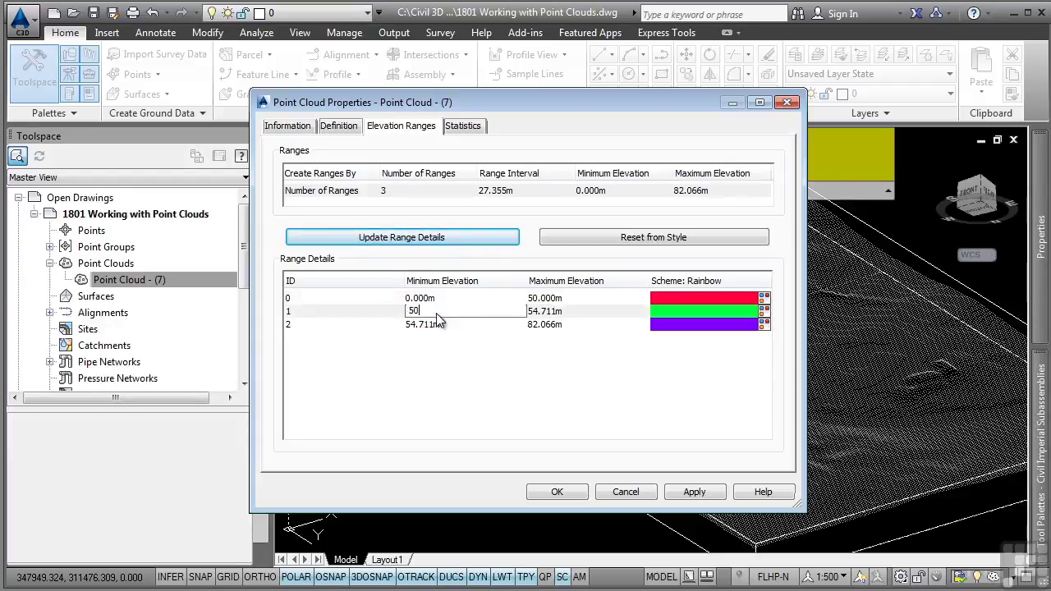
click(546, 311)
click(566, 308)
text(70)
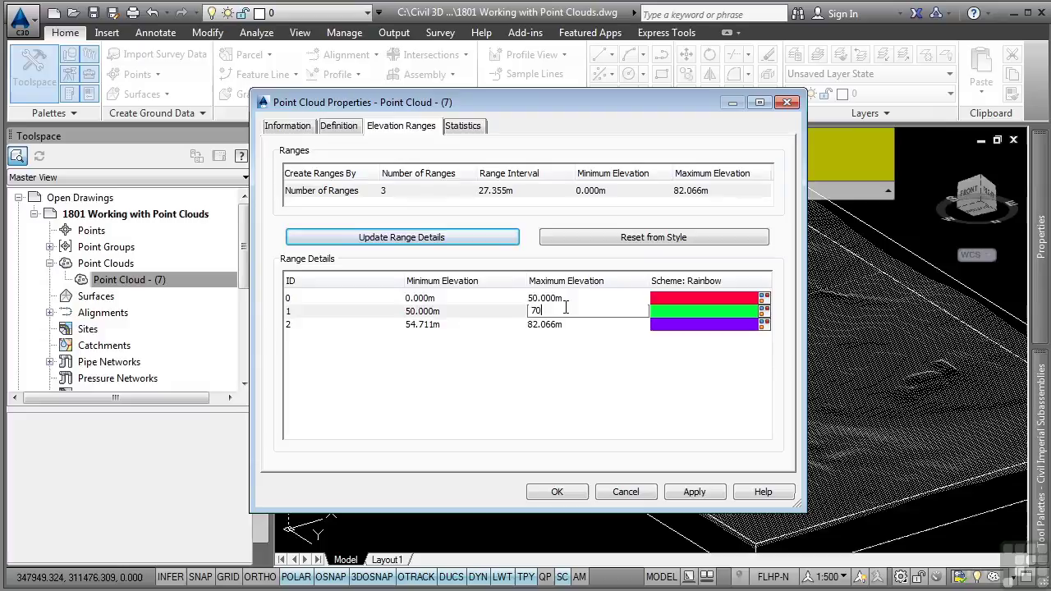
click(429, 327)
click(430, 327)
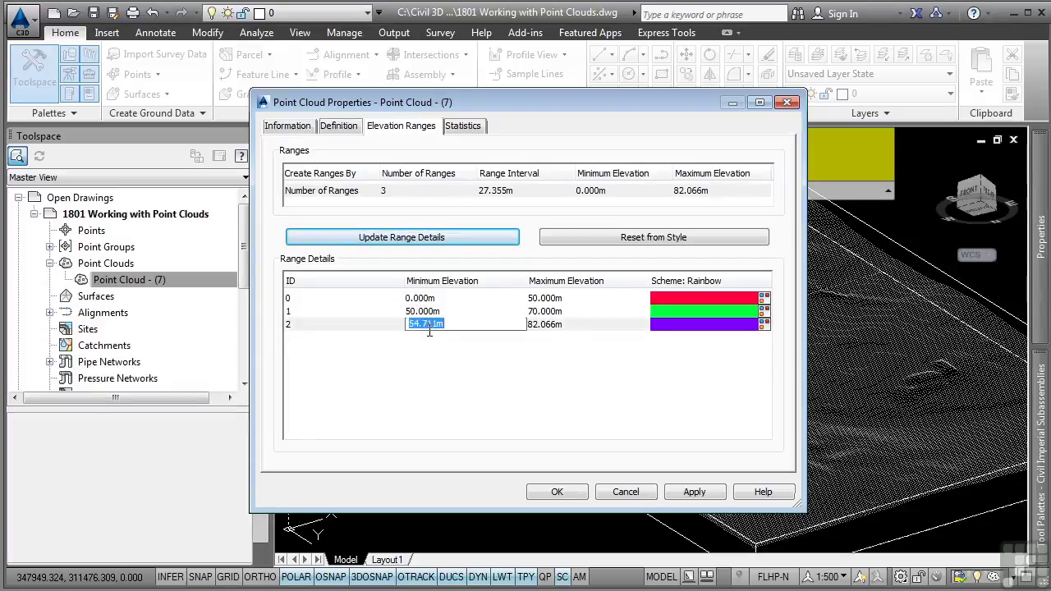
text(70)
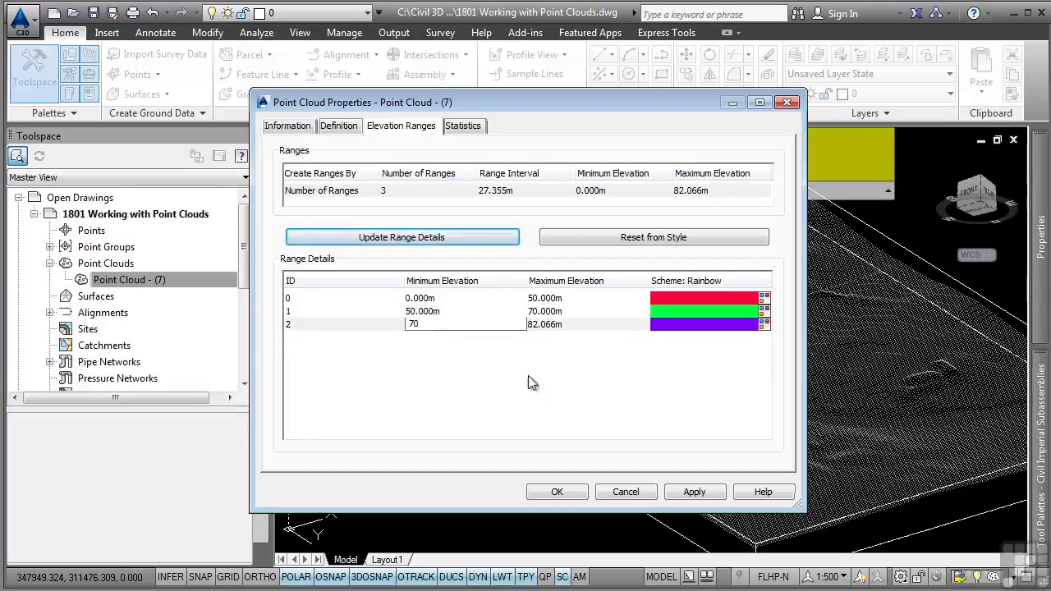
click(563, 492)
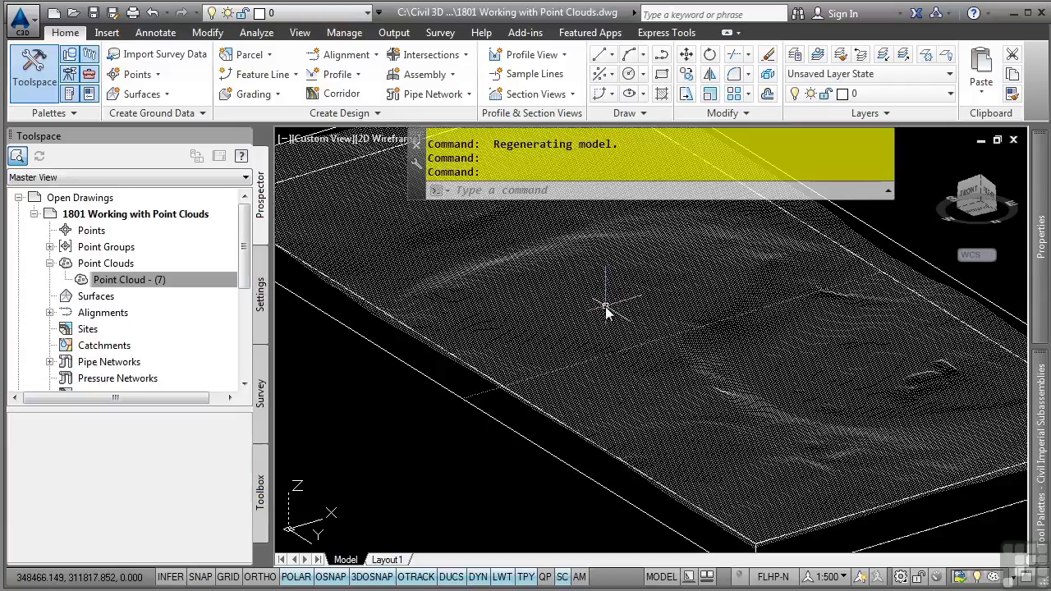
Step: Change the style of Point Cloud - (7) to Elevation Ranges in its properties
scroll(574, 320, down, 3)
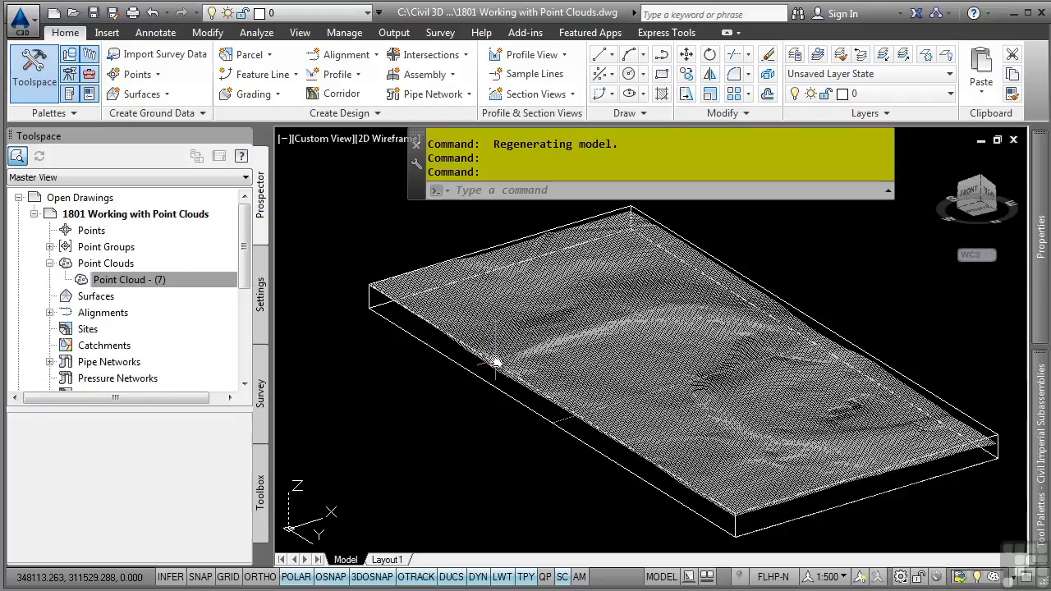
mouse_move(496, 361)
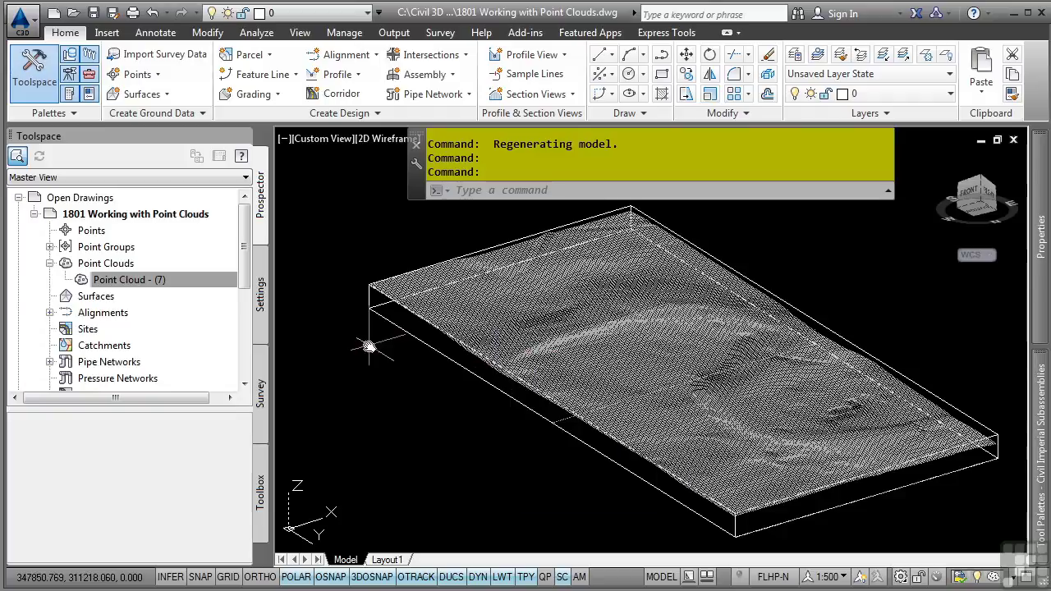
right_click(171, 284)
click(206, 297)
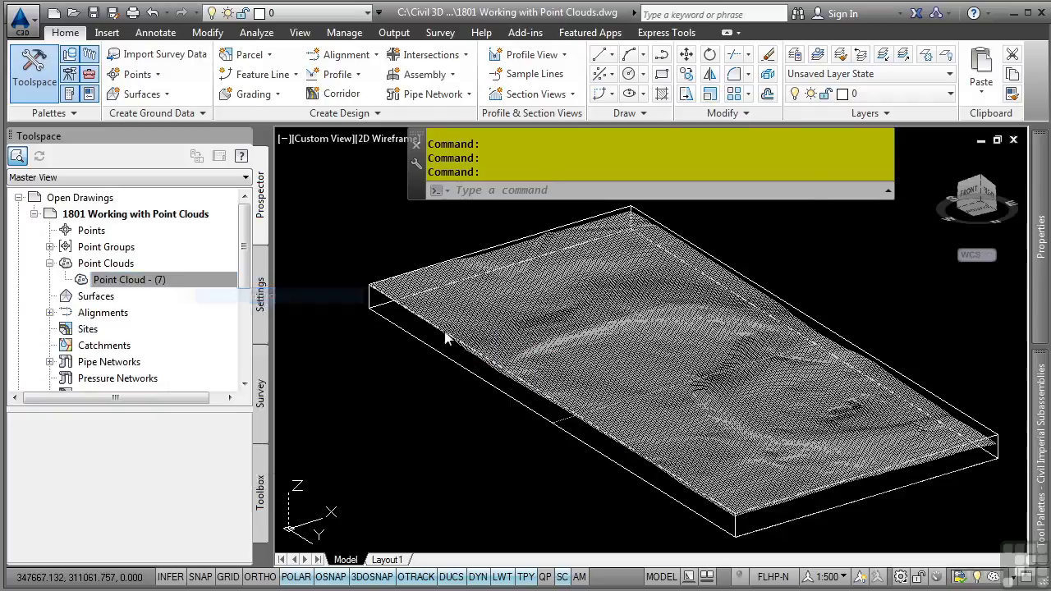
click(302, 128)
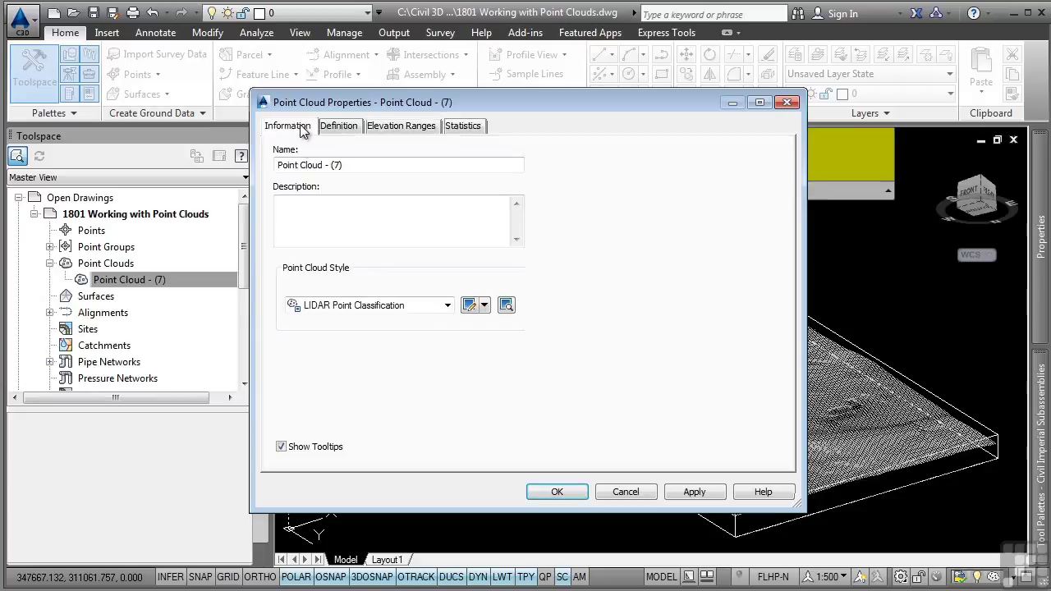
click(393, 305)
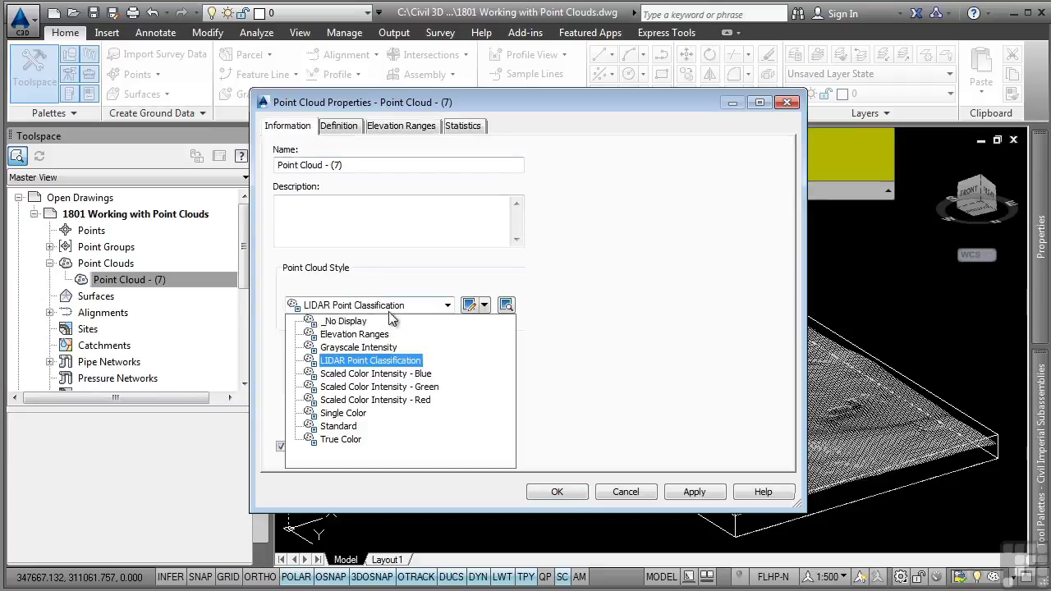
click(356, 336)
click(553, 496)
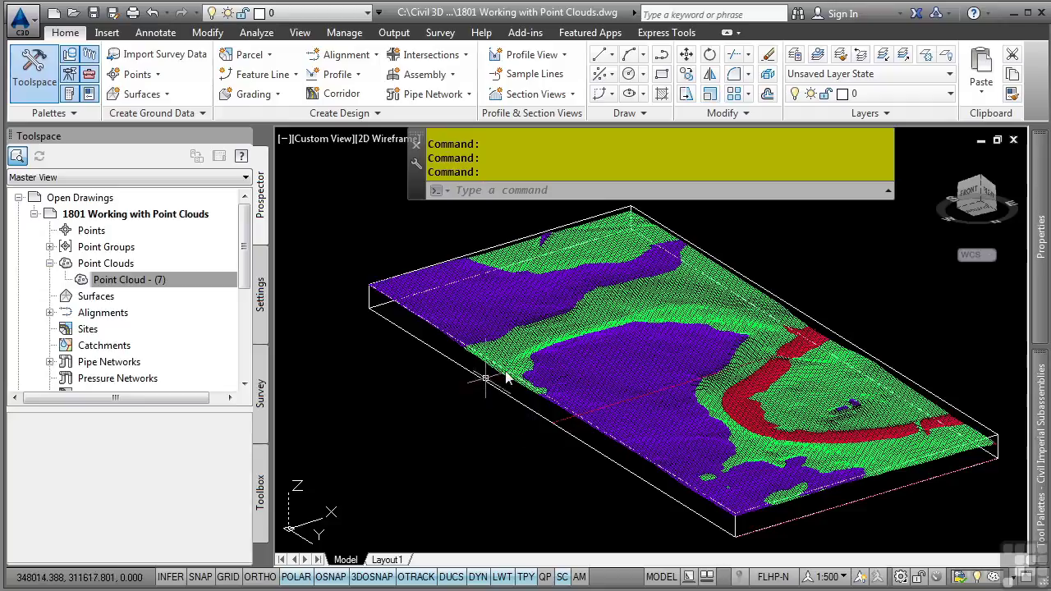
Step: Orbit around the color-coded point cloud to examine its elevation ranges from another side
shift+middle_drag(673, 406, 727, 401)
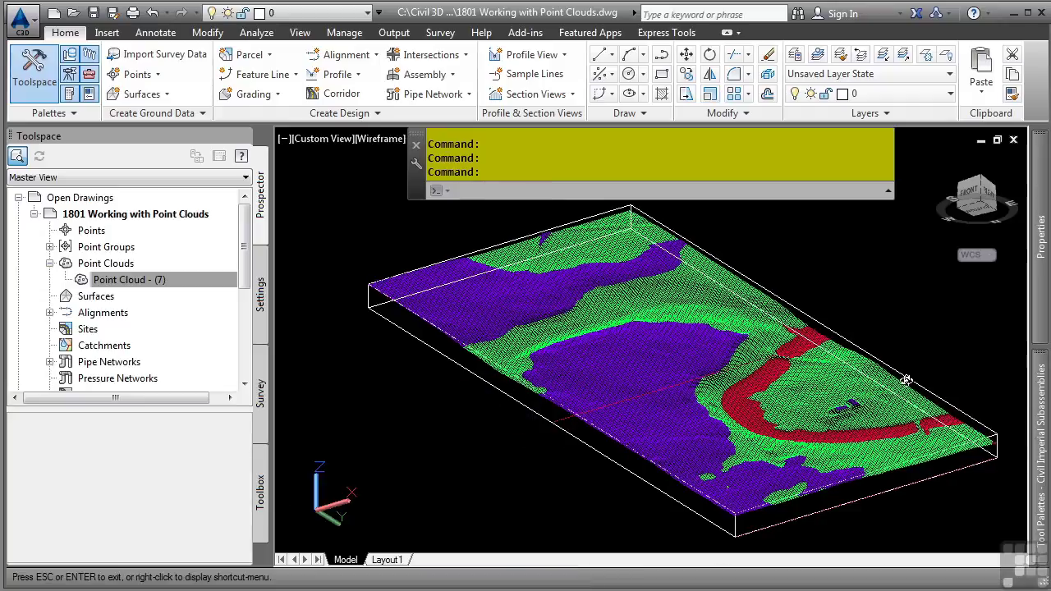
key(Escape)
shift+middle_drag(775, 402, 483, 381)
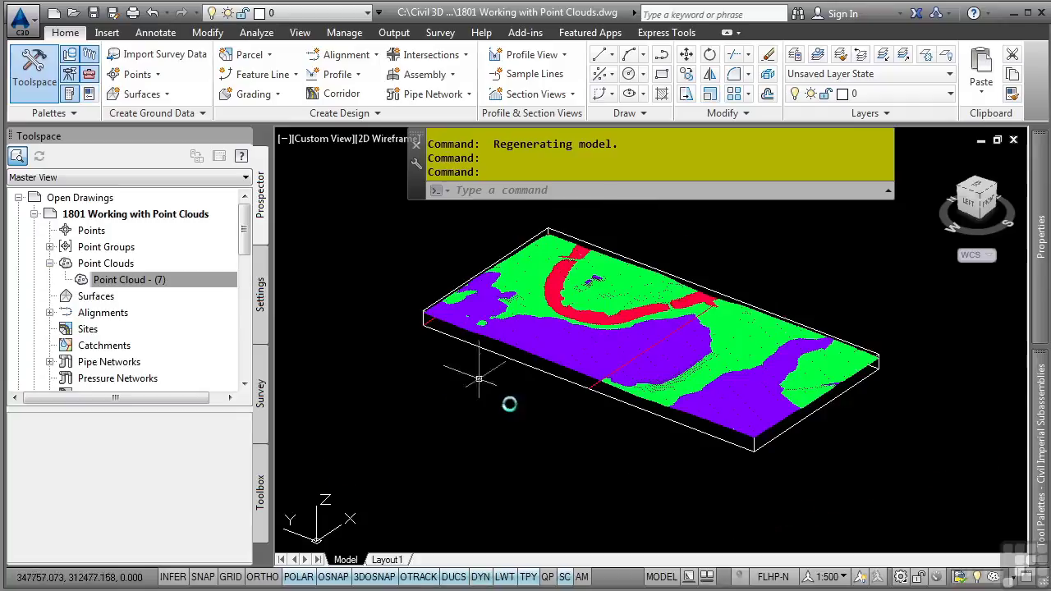
Step: Add the ESRI ASC files 3.asc and 4.asc to the existing point cloud and dismiss the background processing notice
click(653, 417)
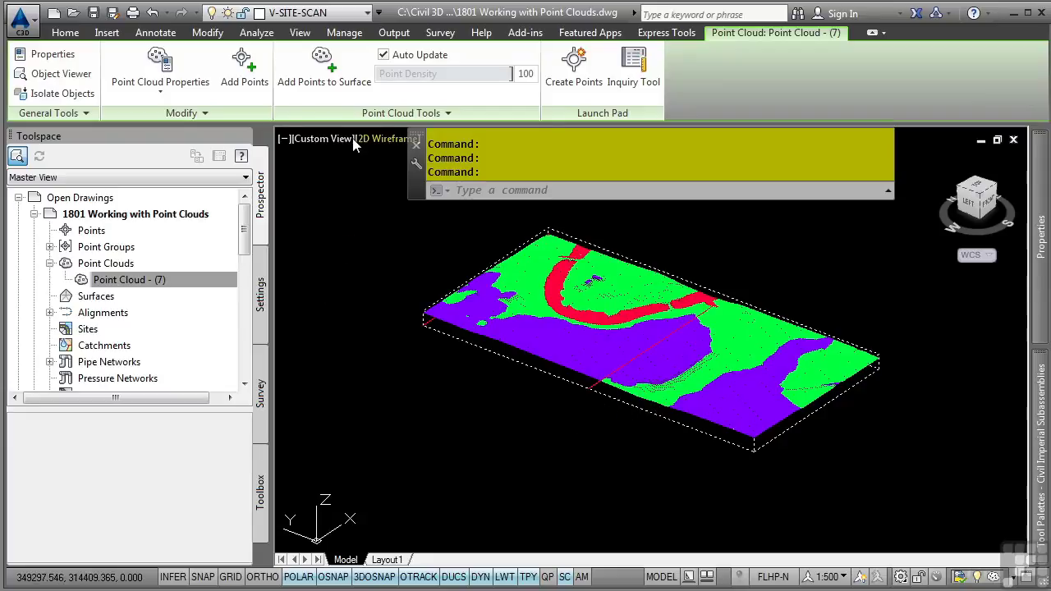
click(426, 112)
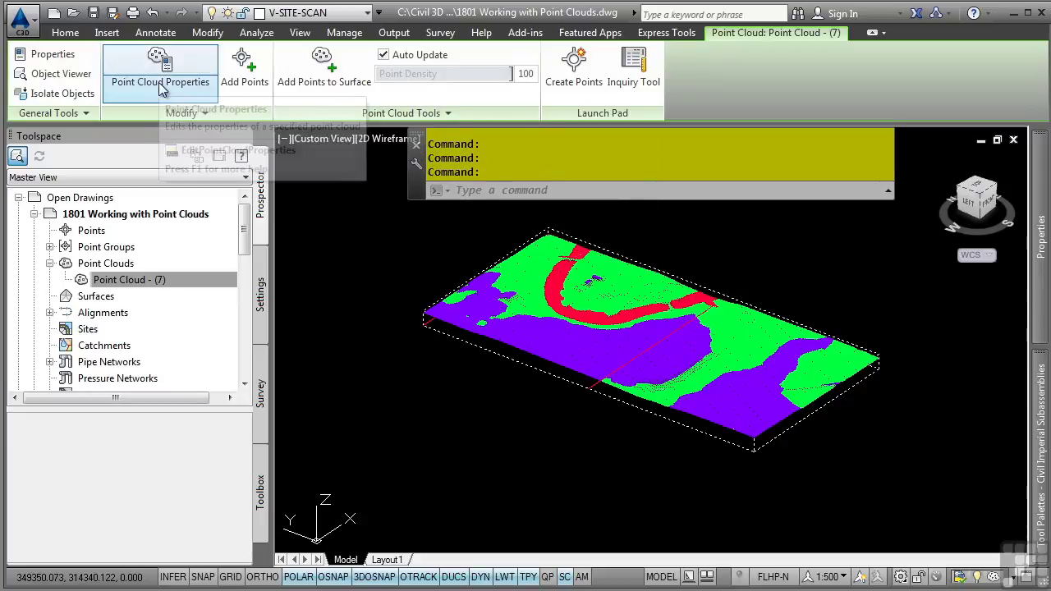
click(324, 78)
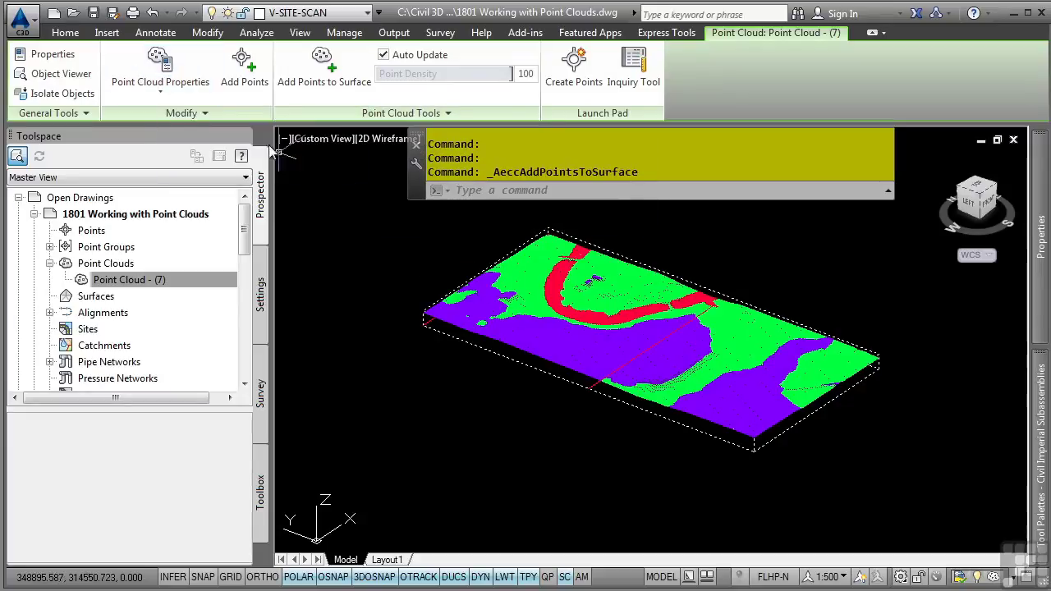
click(233, 85)
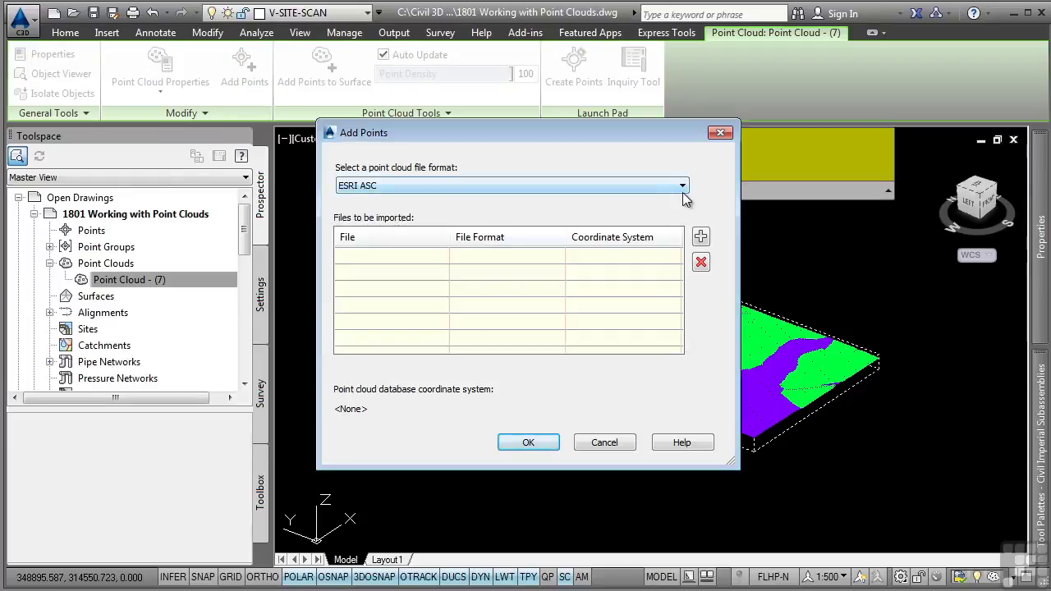
click(700, 238)
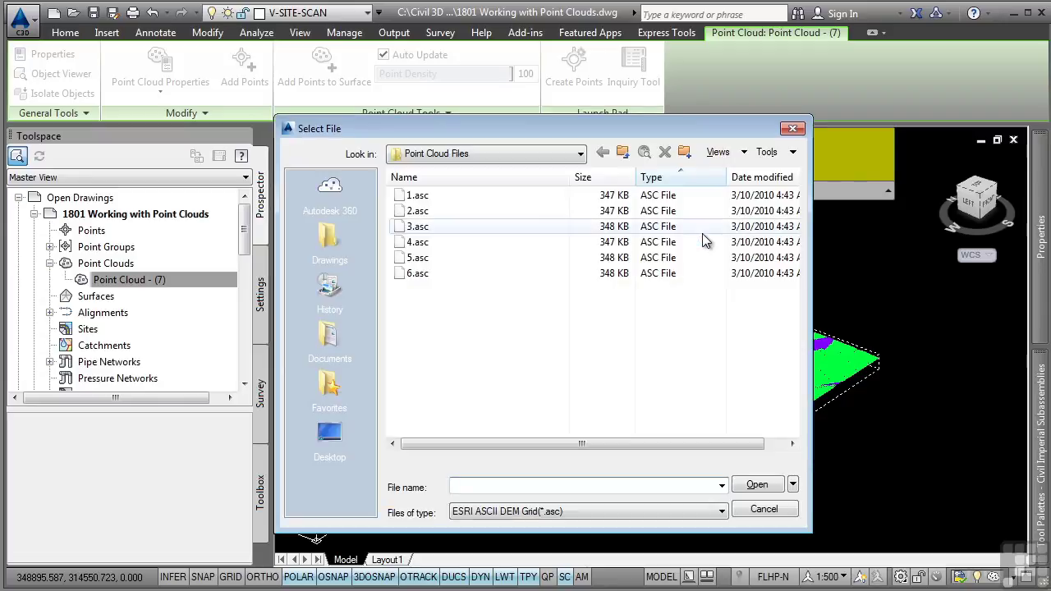
click(419, 226)
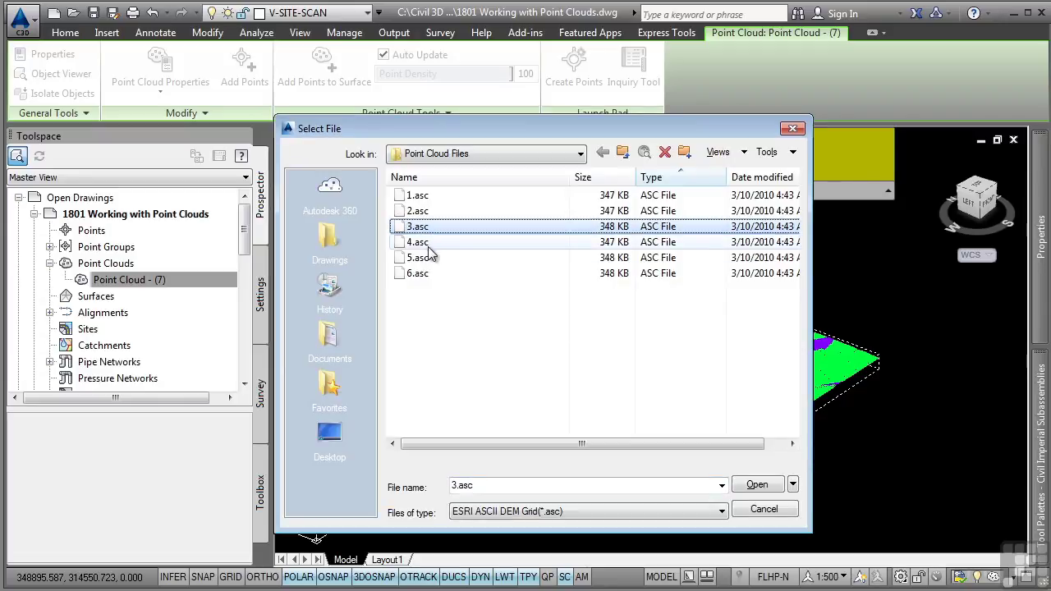
ctrl+click(428, 243)
click(755, 486)
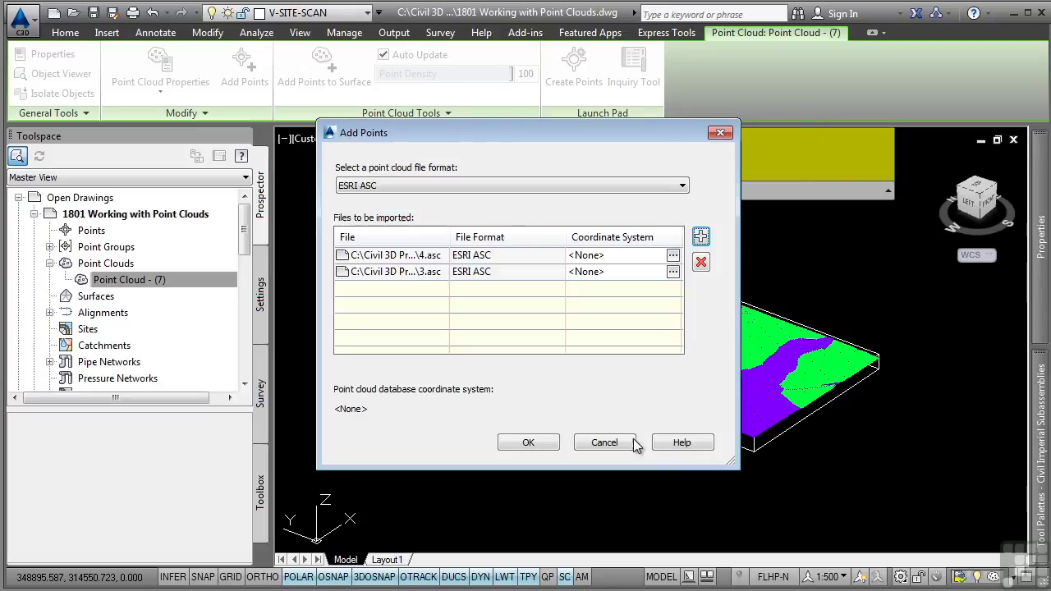
click(527, 444)
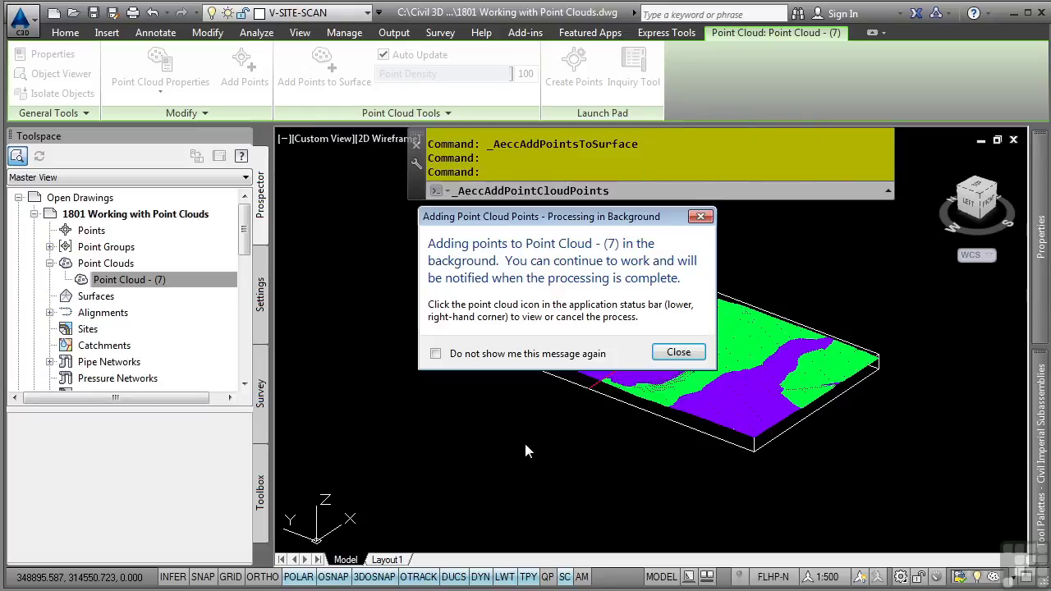
click(669, 353)
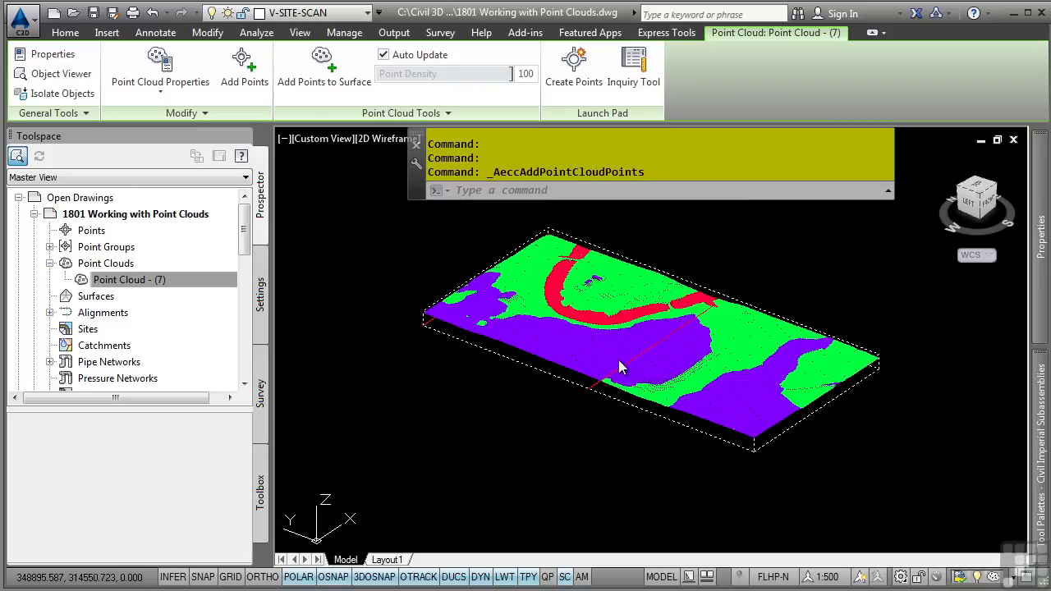
click(490, 448)
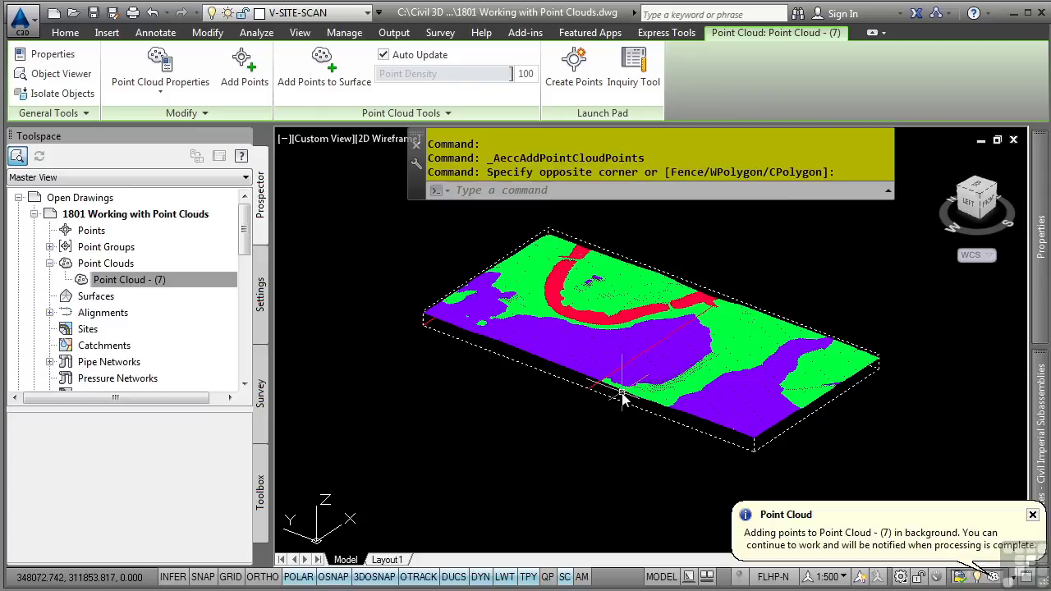
middle_drag(621, 399, 667, 389)
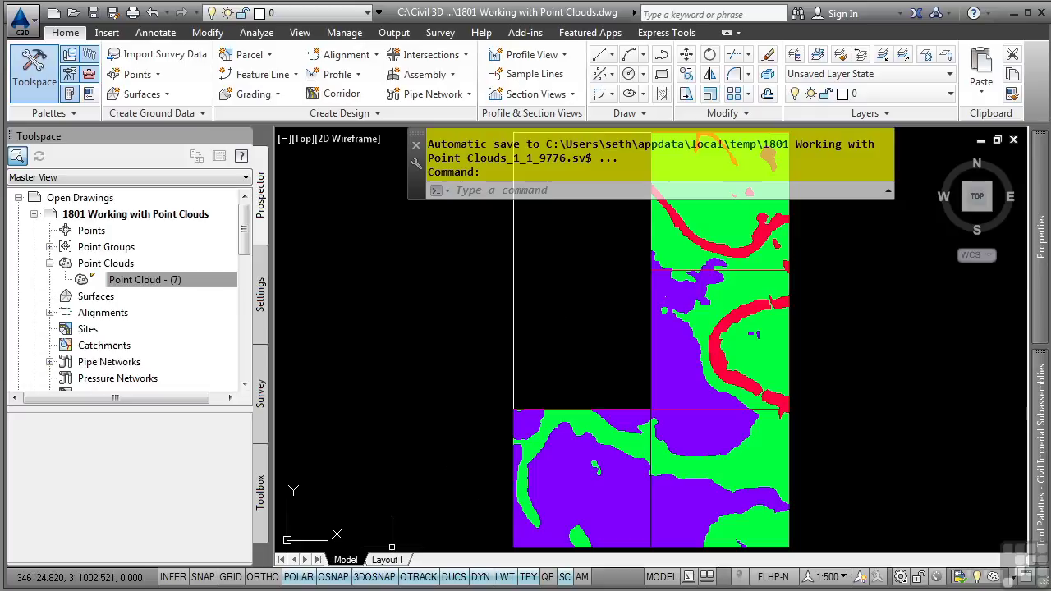
Step: Switch to Windows Explorer and locate the point cloud database files beginning with 1801 in the Drawings folder, selecting the "(7) (1).iati" file
key(alt+Tab)
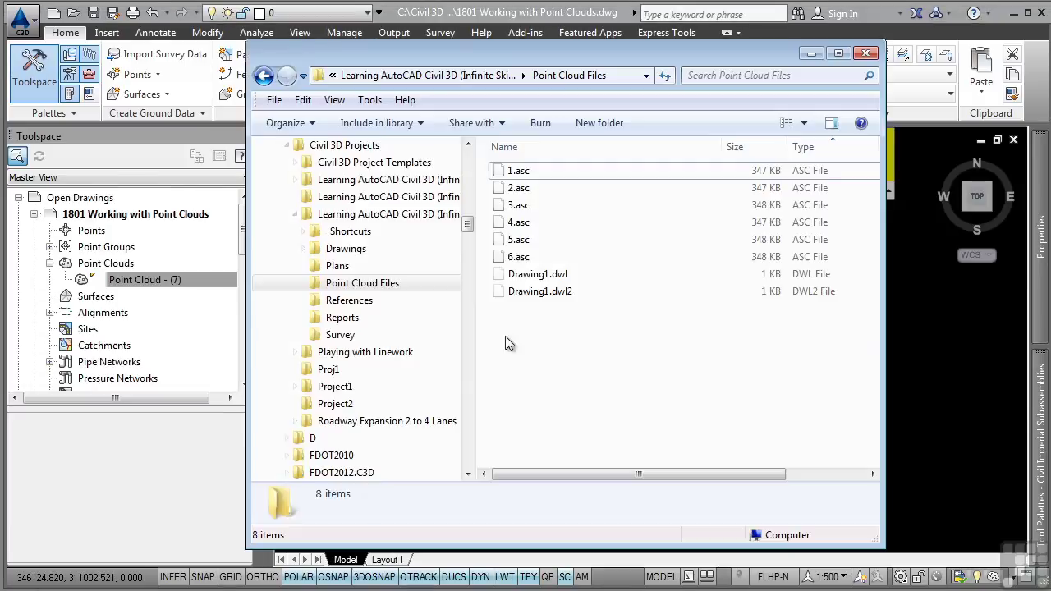
click(514, 75)
double_click(730, 188)
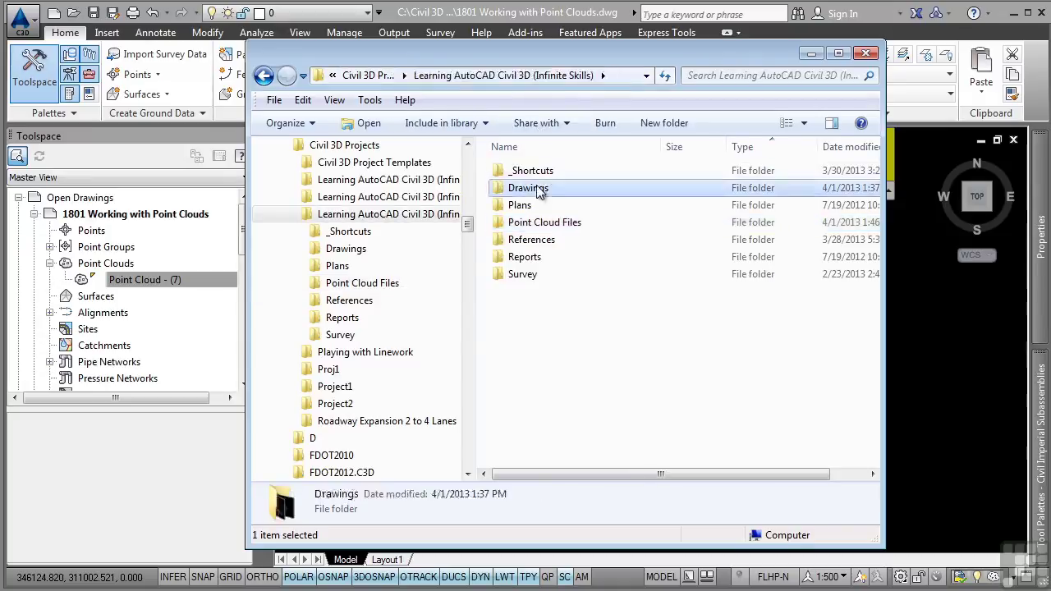
click(640, 274)
text(1801)
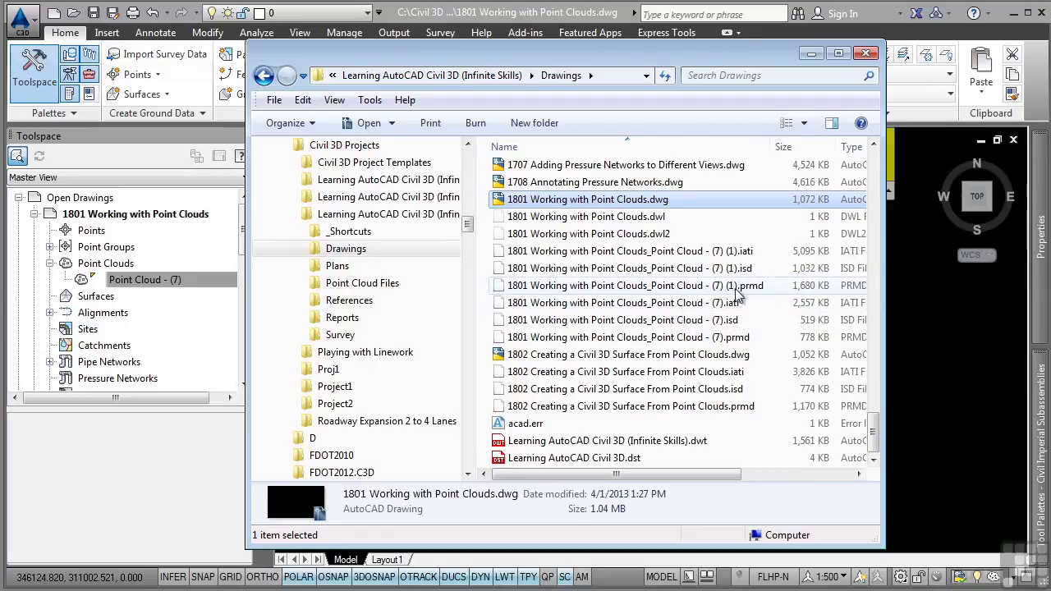
click(567, 254)
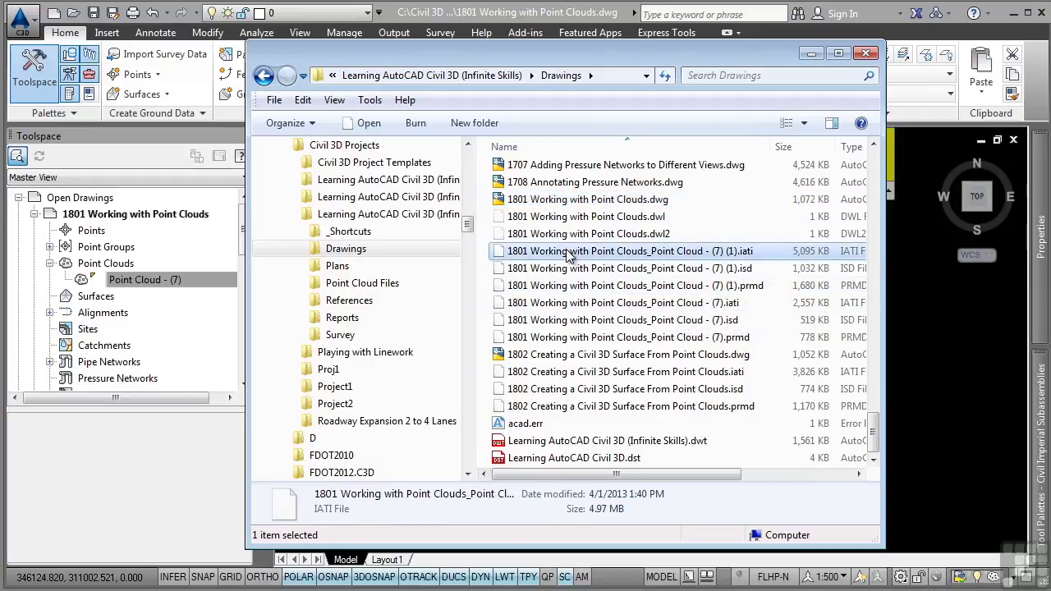